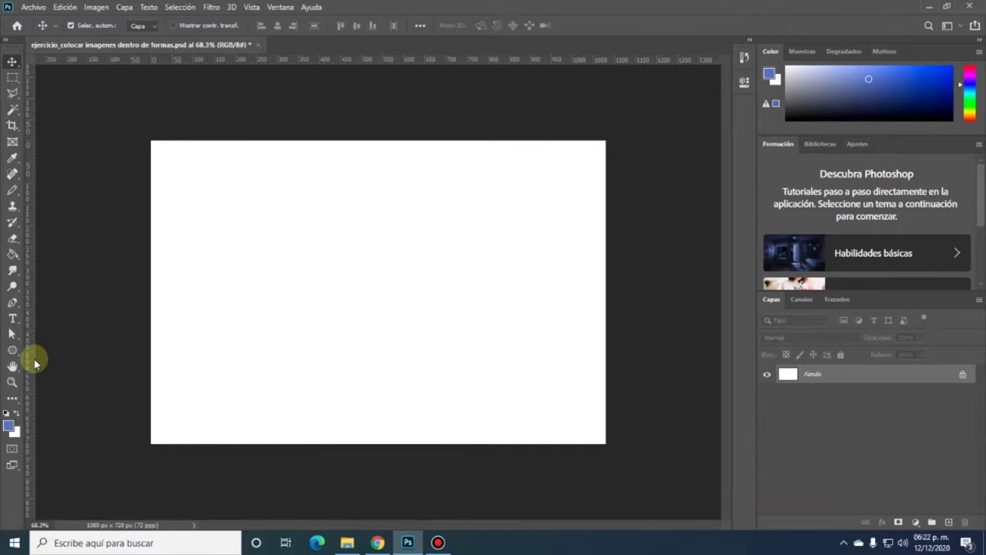
Step: Draw a teal 313 px square on the left of the canvas and nudge it into place
right_click(12, 351)
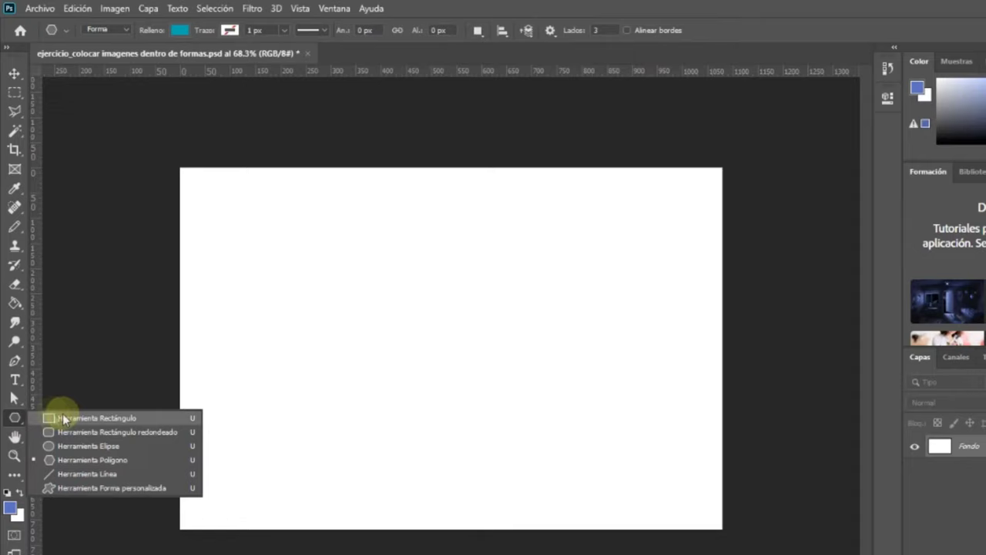
click(63, 418)
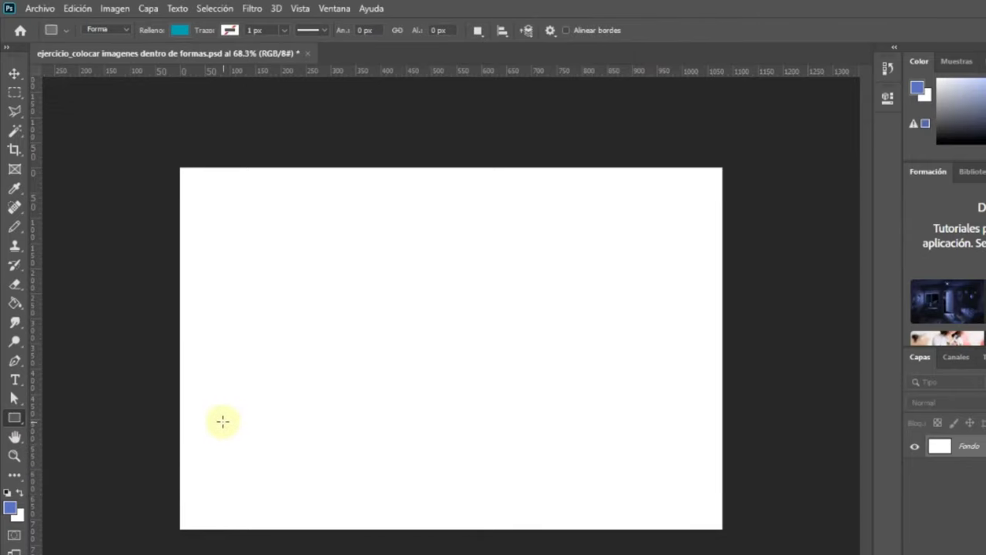
drag(213, 419, 371, 247)
click(15, 74)
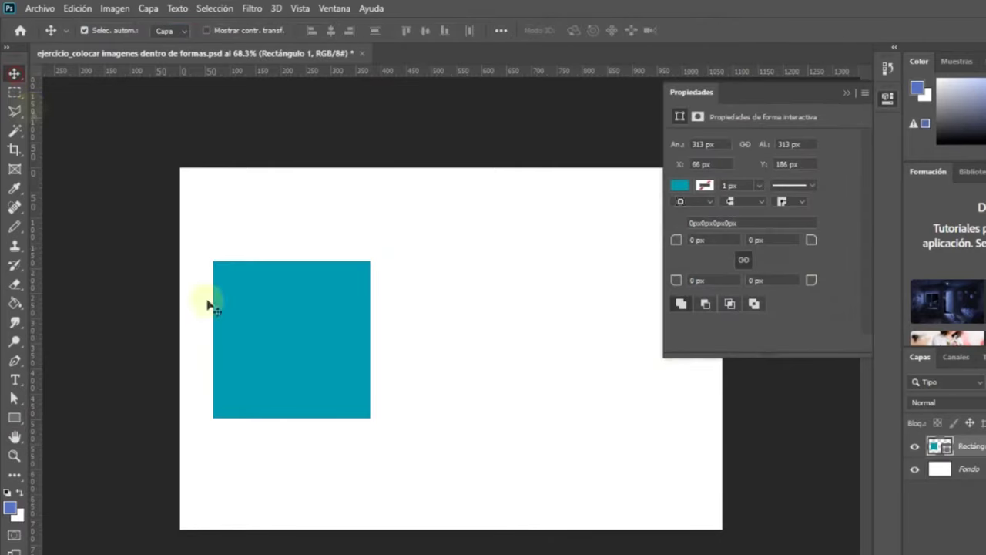
drag(276, 325, 267, 334)
Step: Switch to the Ellipse Tool and select the Fondo background layer
click(13, 418)
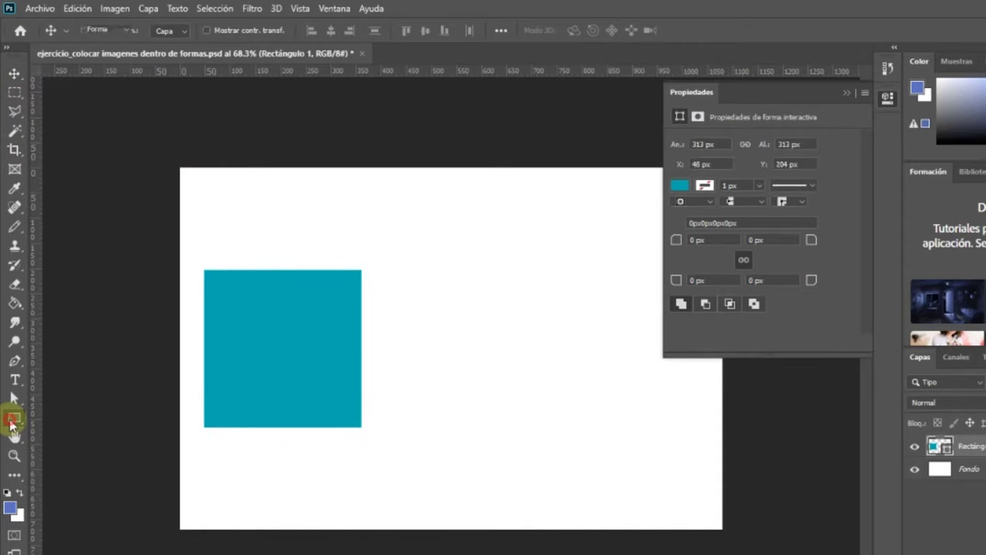
click(83, 446)
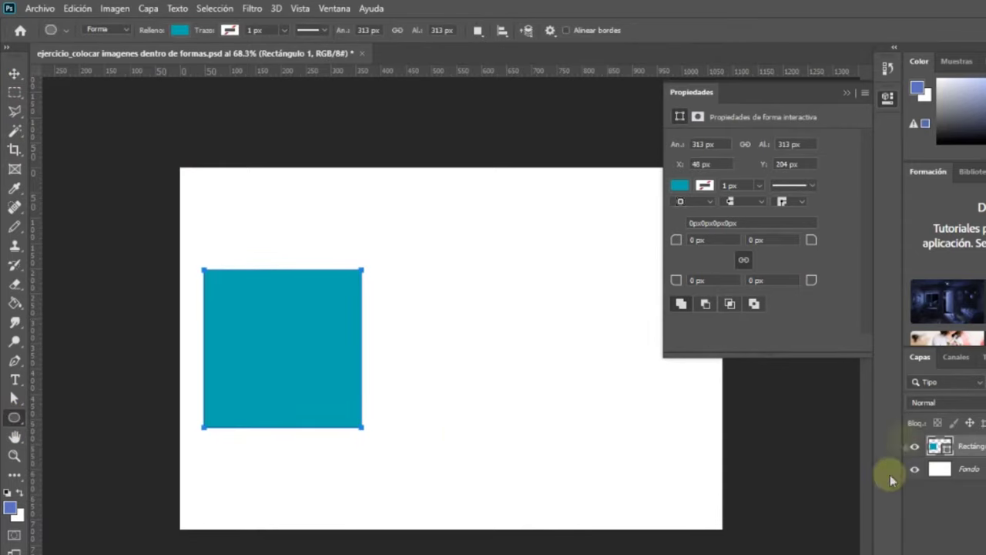
click(894, 470)
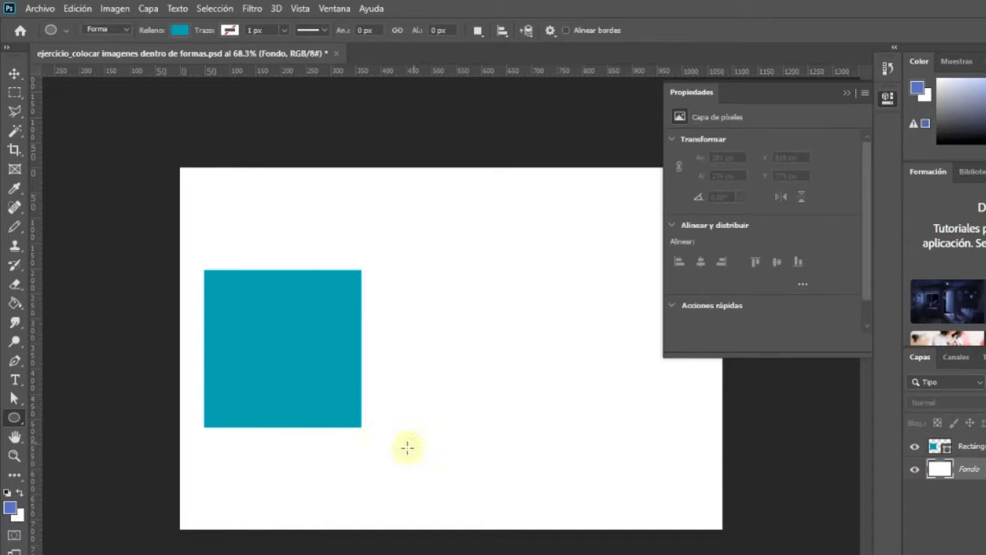
Step: Draw a teal 351 px circle beside the square, close Properties, and select Fondo
mouse_move(394, 444)
mouse_down()
mouse_move(580, 197)
mouse_move(572, 200)
mouse_up()
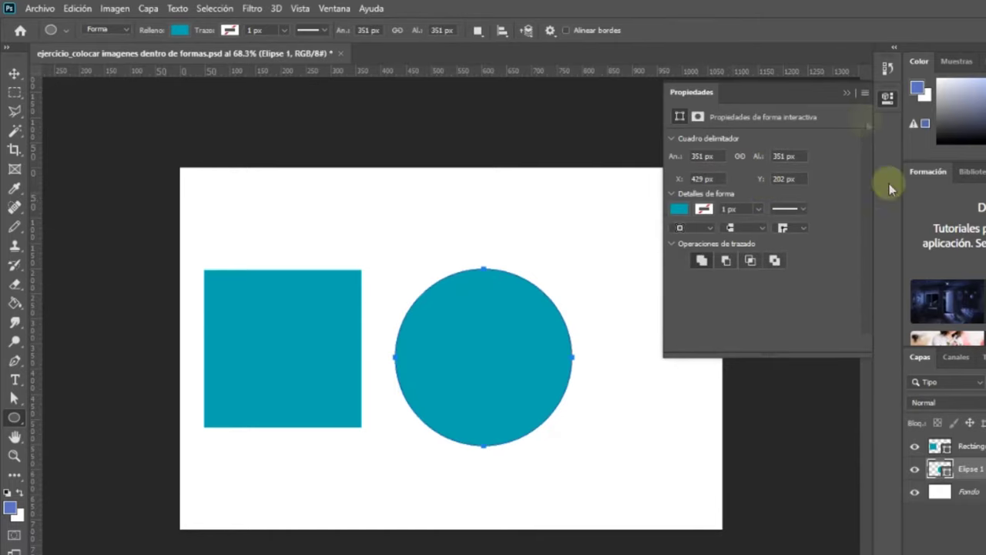
click(844, 86)
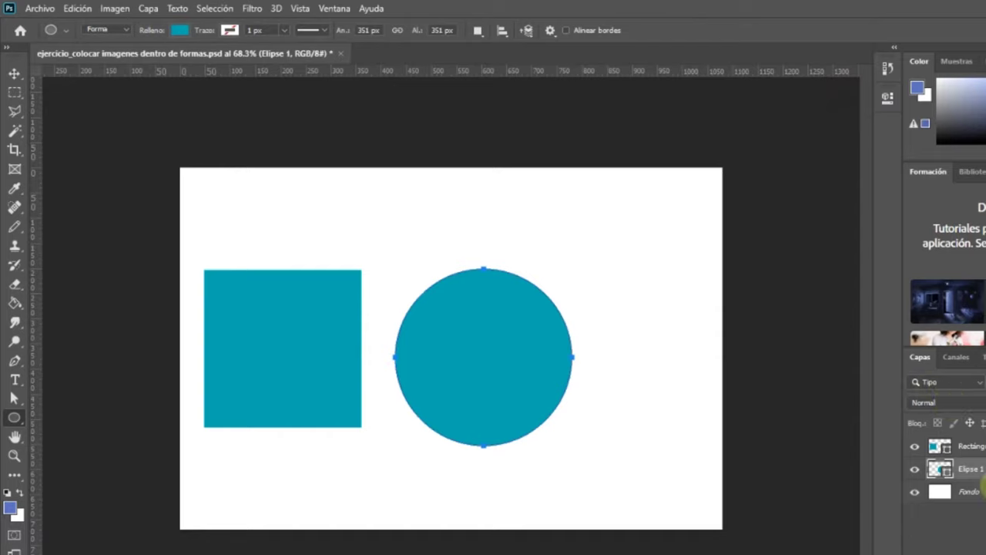
click(963, 492)
right_click(17, 426)
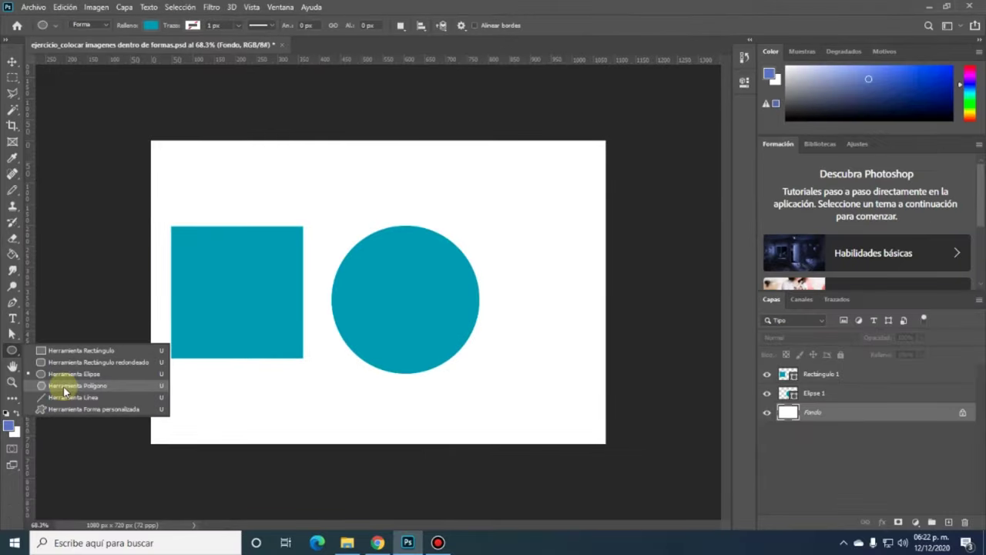
Step: Enter a 300 x 300 px, 3-sided polygon in the Crear polígono dialog
click(65, 387)
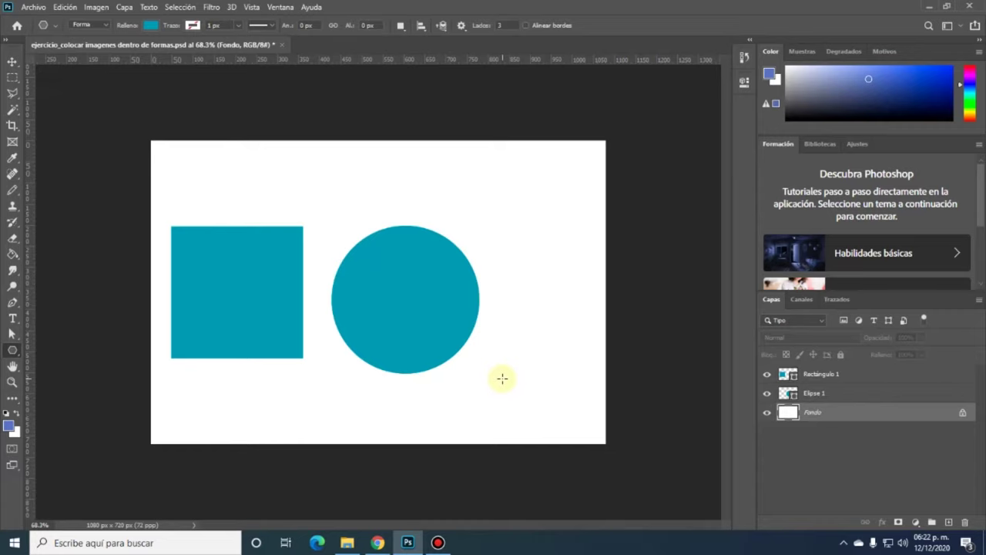
click(502, 378)
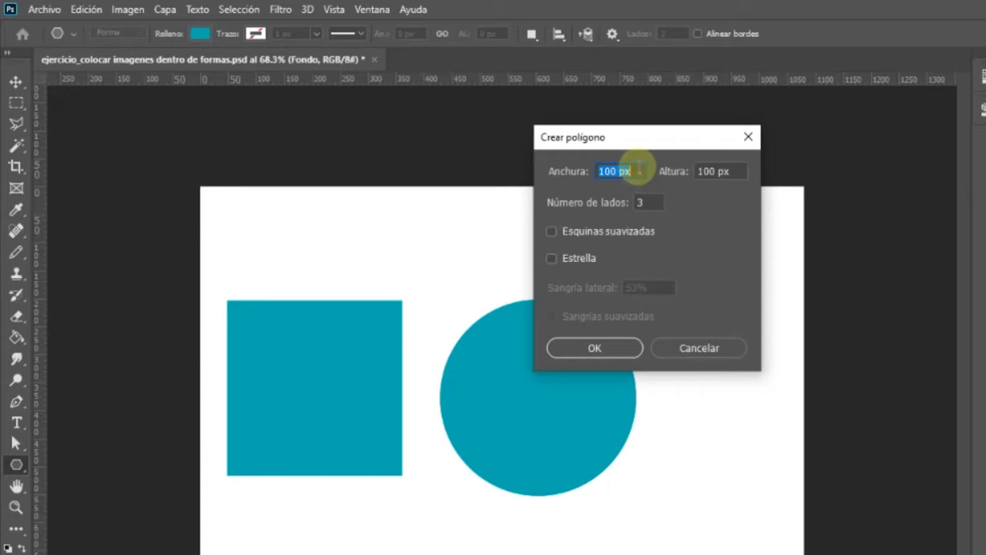
text(300)
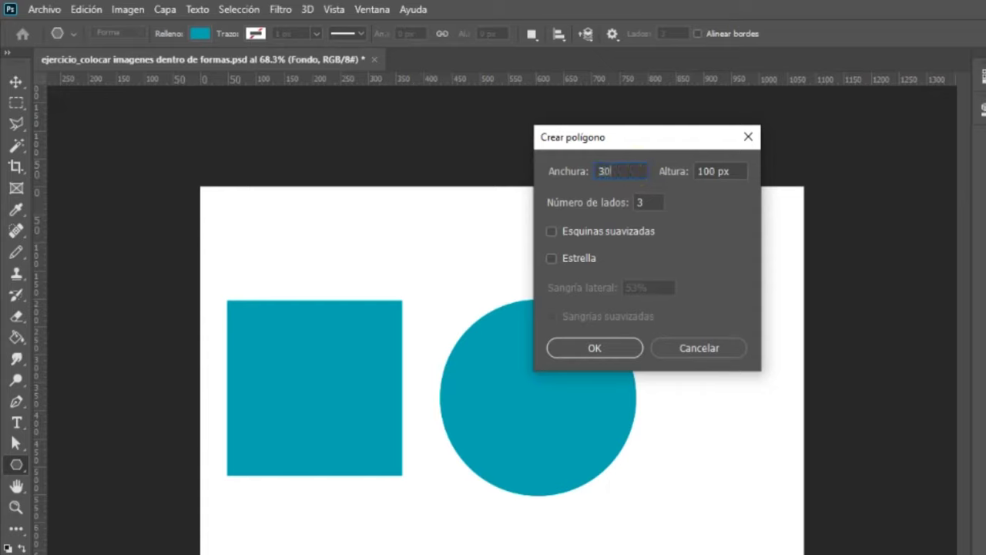
key(Tab)
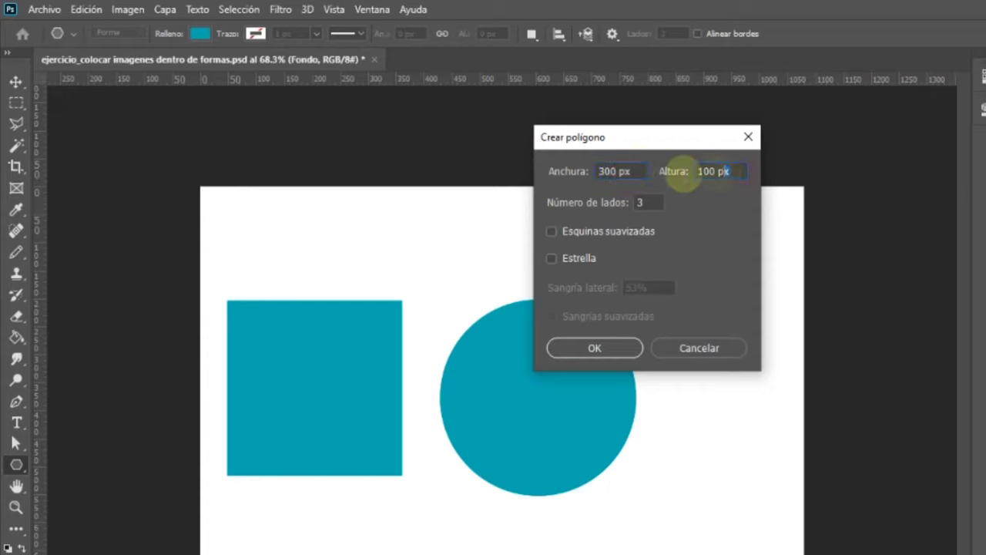
text(300)
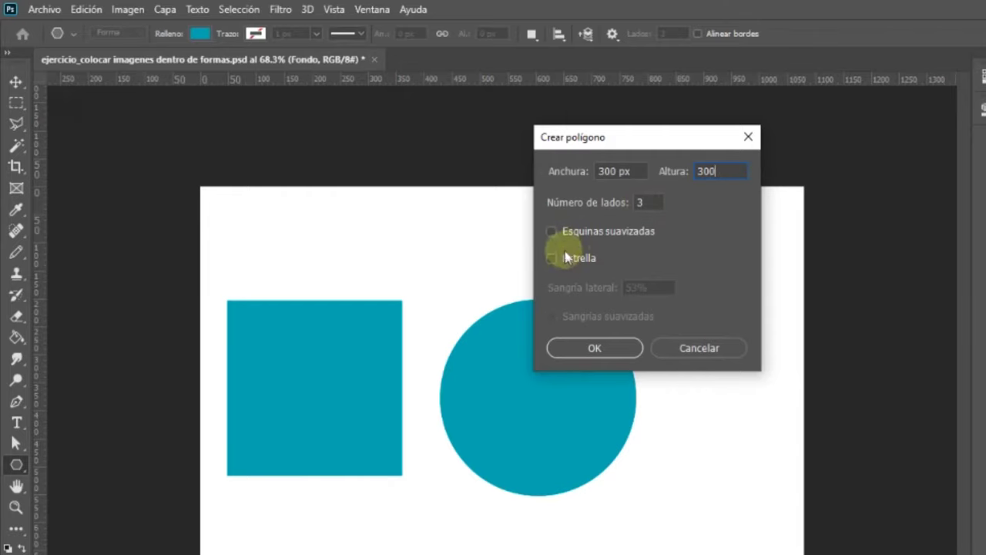
Step: Create the triangle and move it up beside the circle
click(608, 351)
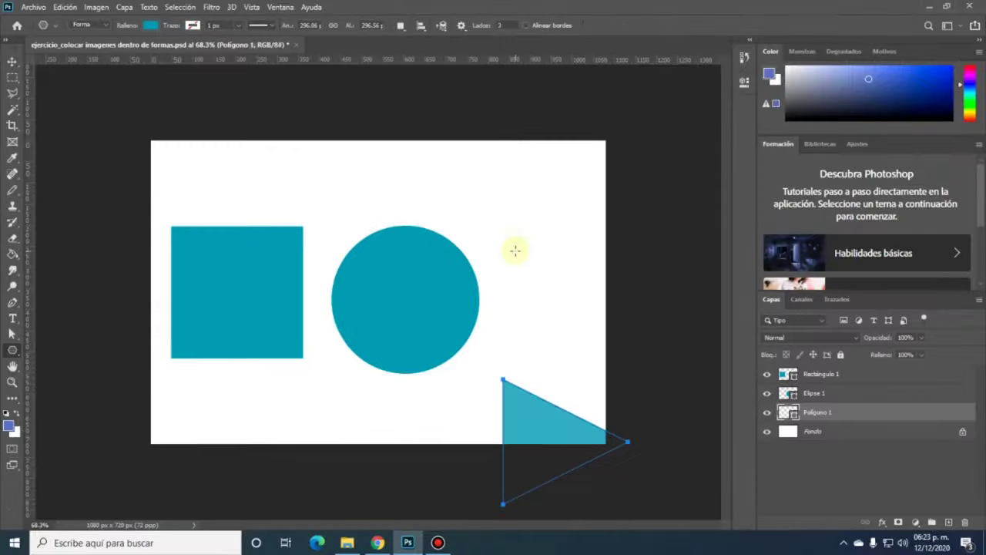
click(13, 61)
drag(524, 411, 520, 285)
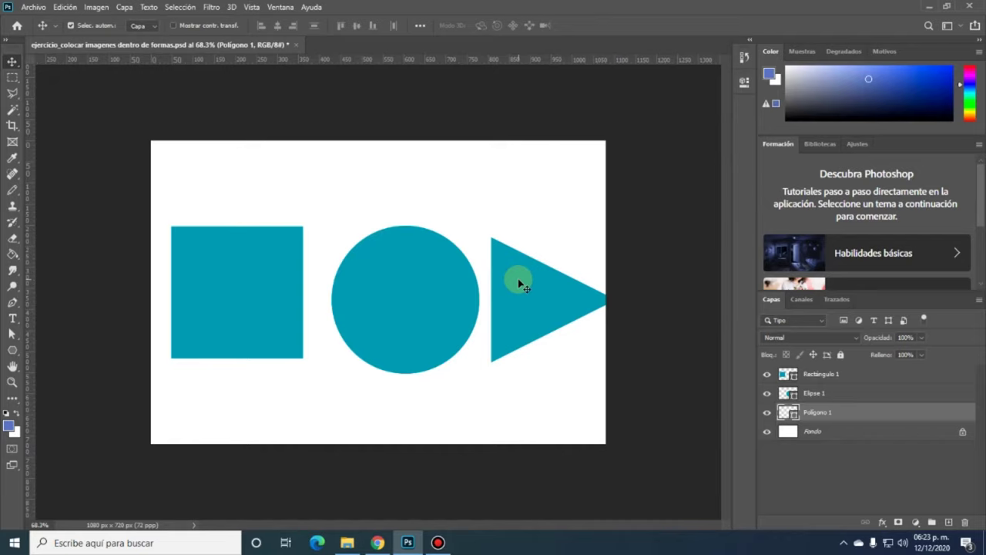
Step: Rotate the triangle -90° with Free Transform so it points upward
key(ctrl+t)
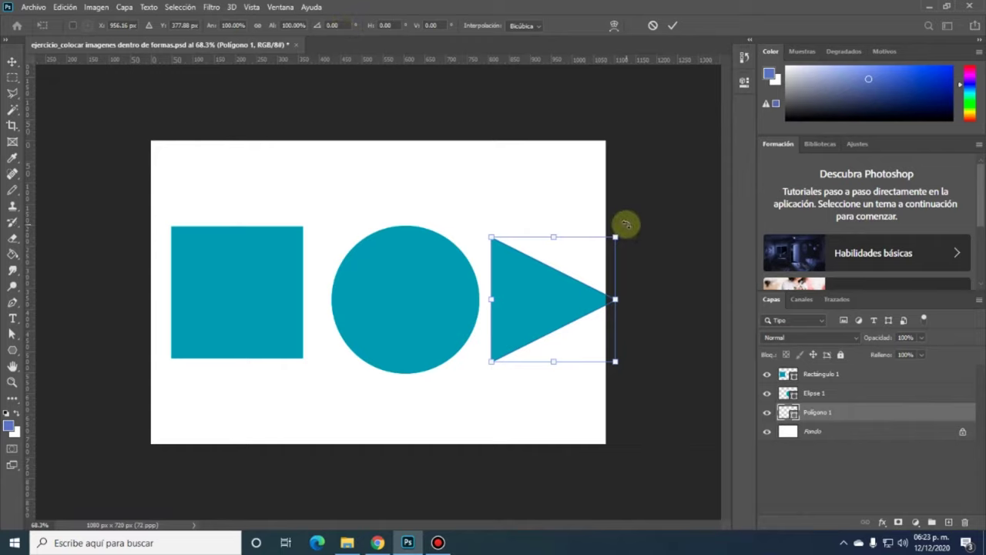
click(346, 24)
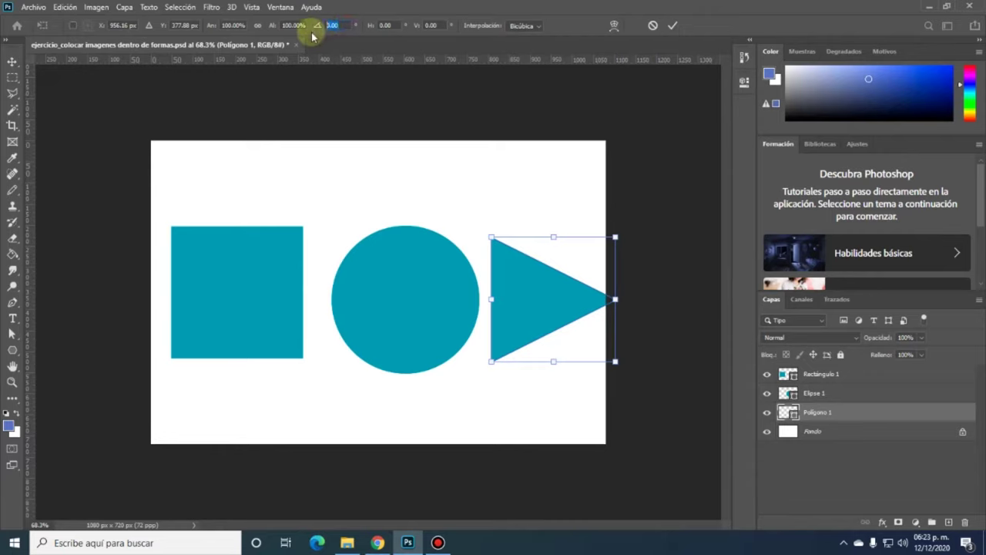
text(459)
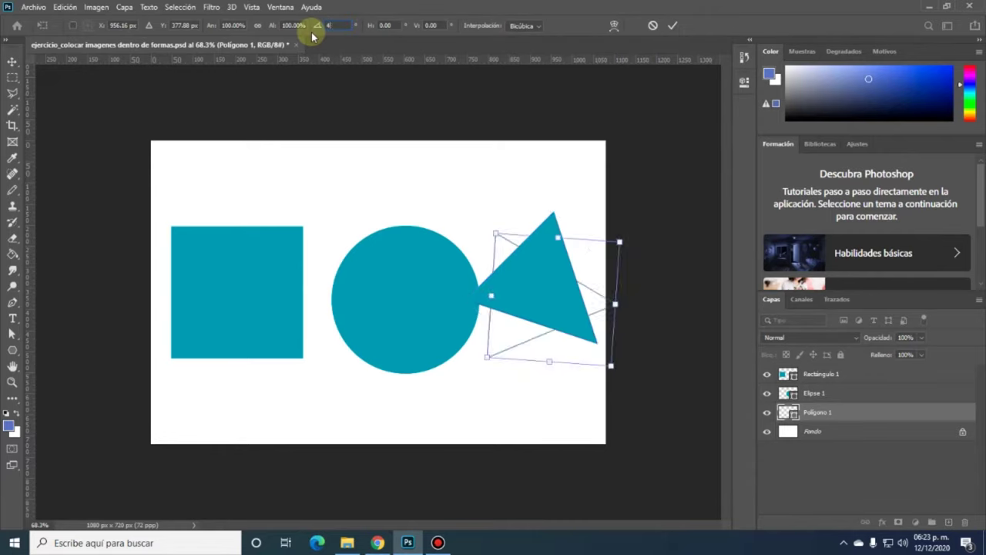
text(0)
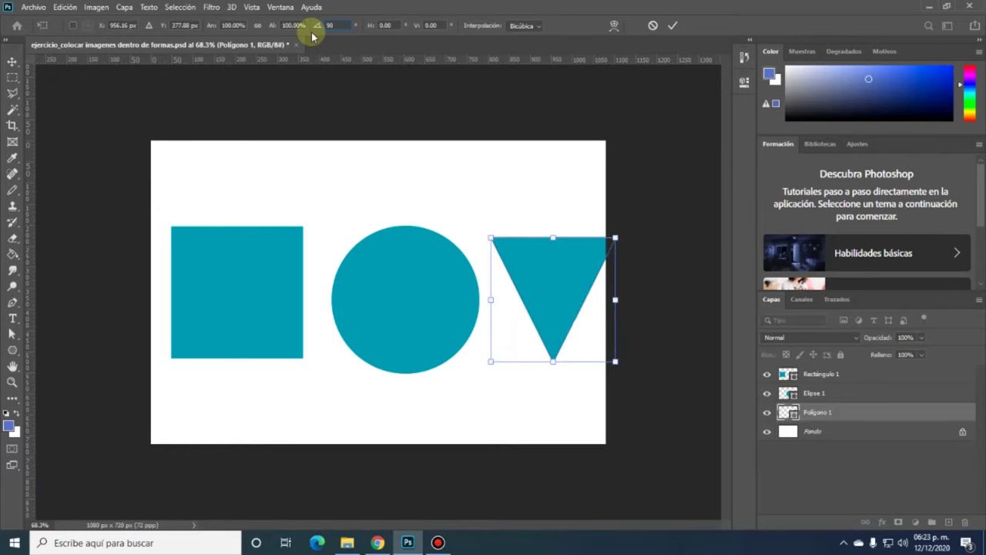
key(BackSpace)
key(BackSpace)
text(-90)
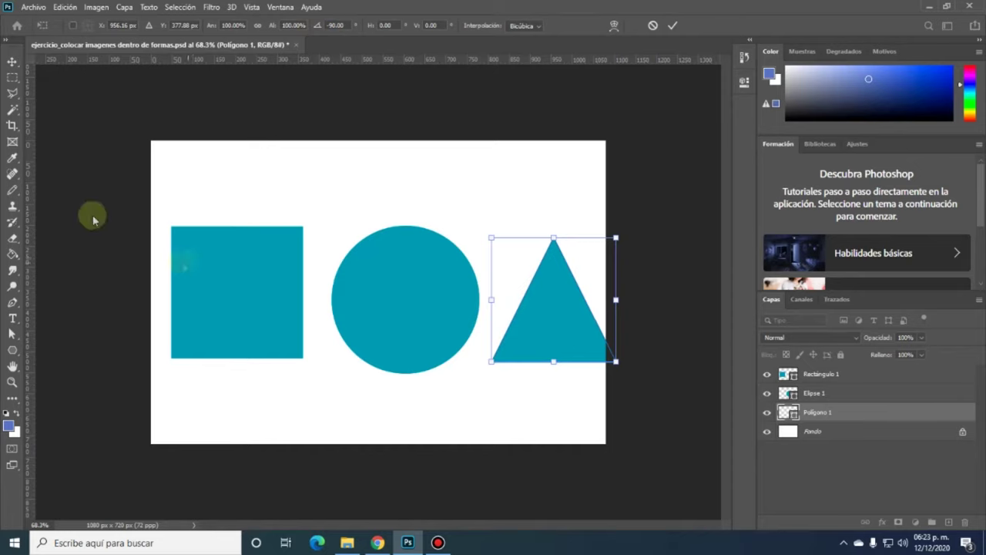
key(Return)
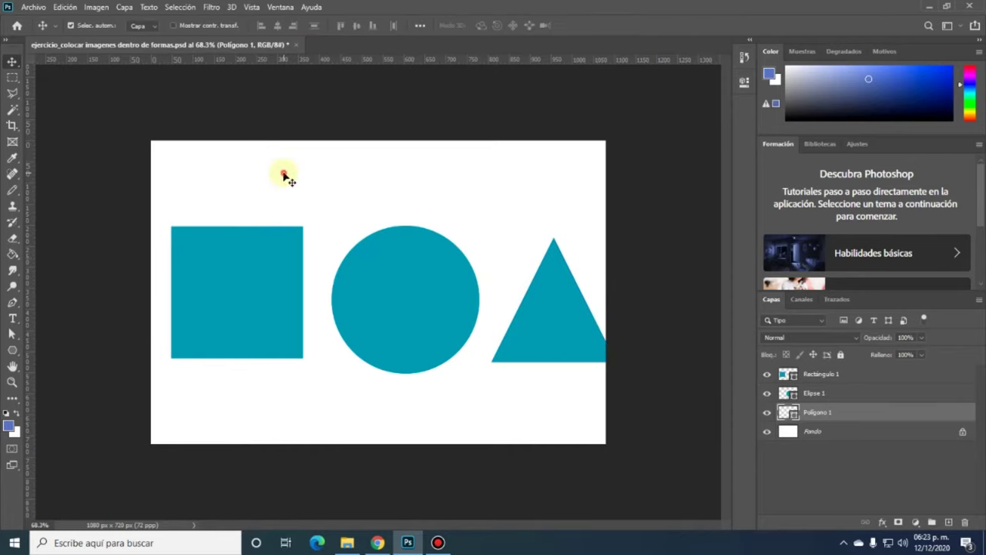
Step: Shift the square, circle and triangle left to tighten the row
drag(266, 287, 256, 294)
drag(407, 295, 382, 286)
mouse_move(524, 319)
mouse_down()
mouse_move(497, 314)
mouse_move(499, 341)
mouse_up()
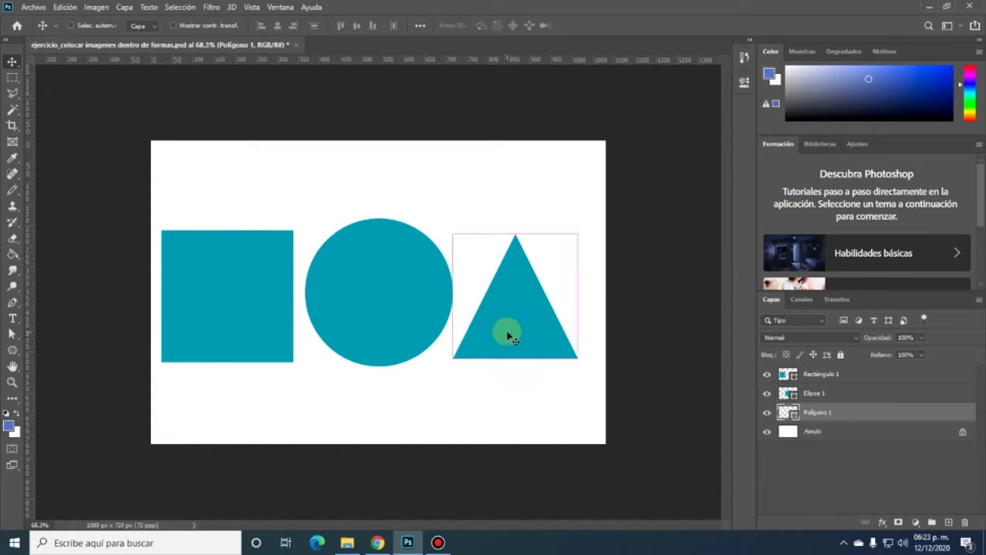
Step: Scale the triangle proportionally to about 112.79% and nudge it beside the circle
key(ctrl+t)
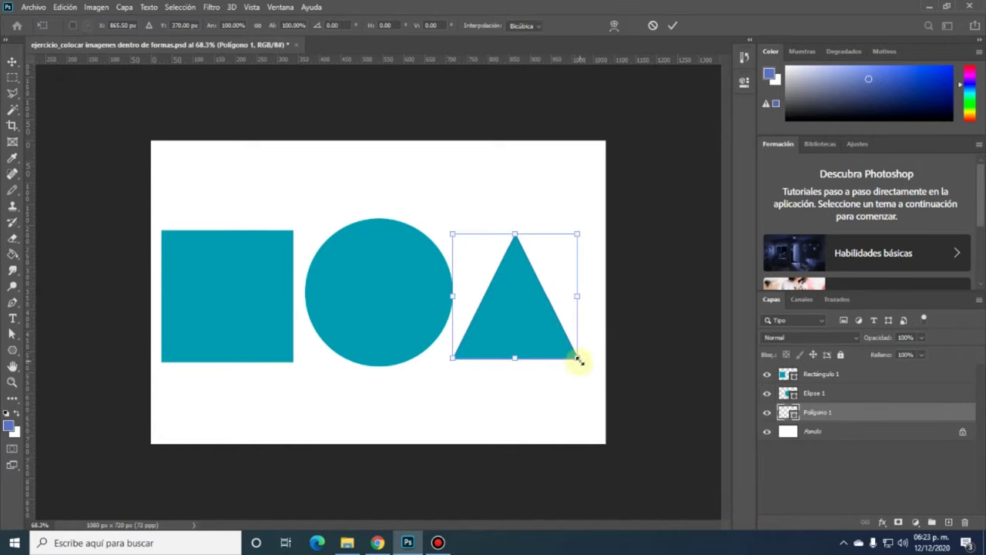
key(shift+alt)
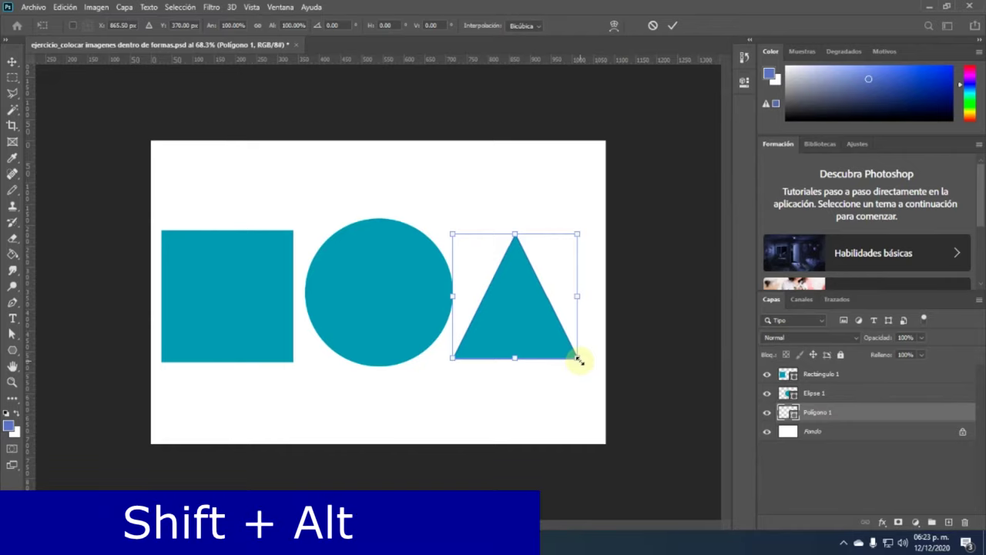
drag(579, 361, 588, 369)
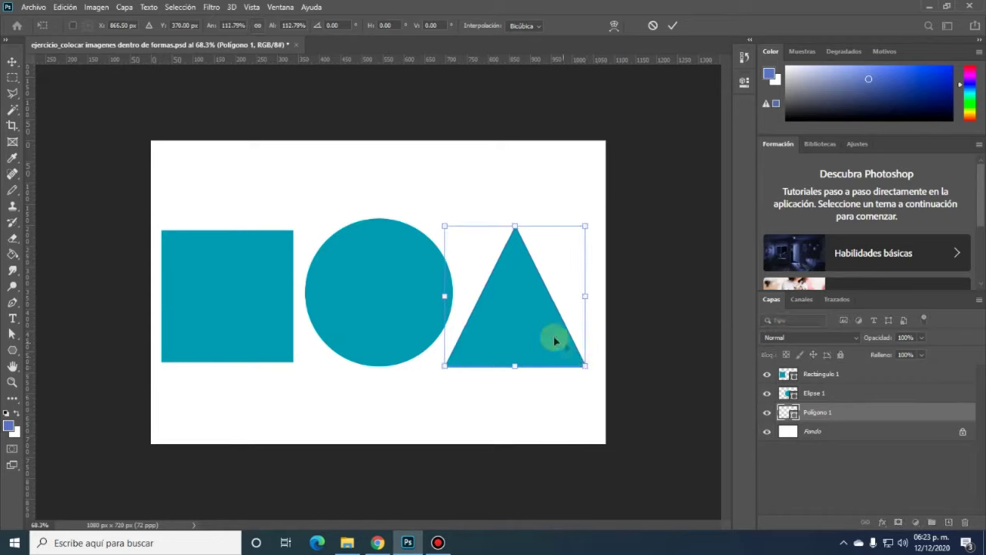
drag(539, 336, 548, 331)
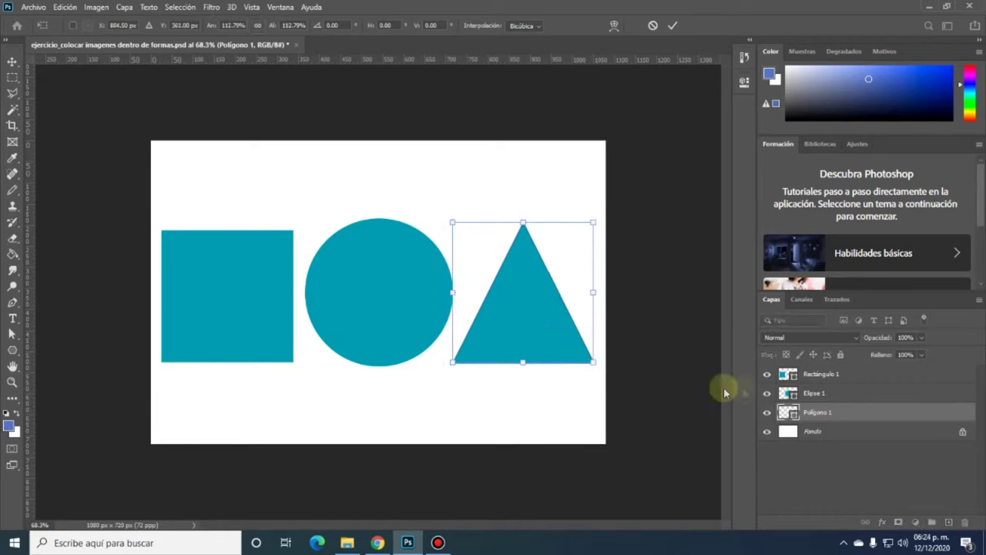
double_click(559, 335)
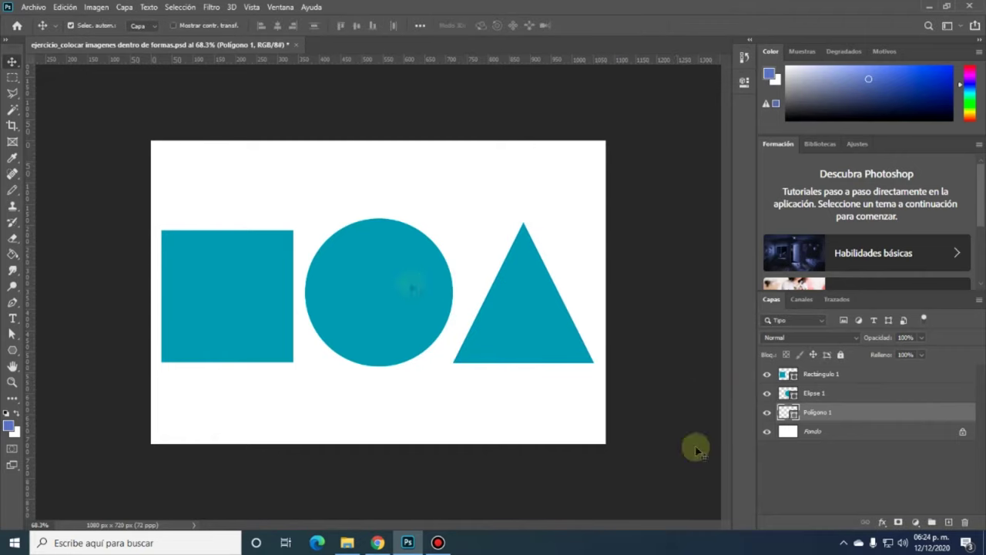
Step: Move Rectángulo 1 below Polígono 1 and rename it Cuadrado
click(818, 376)
drag(822, 415, 821, 415)
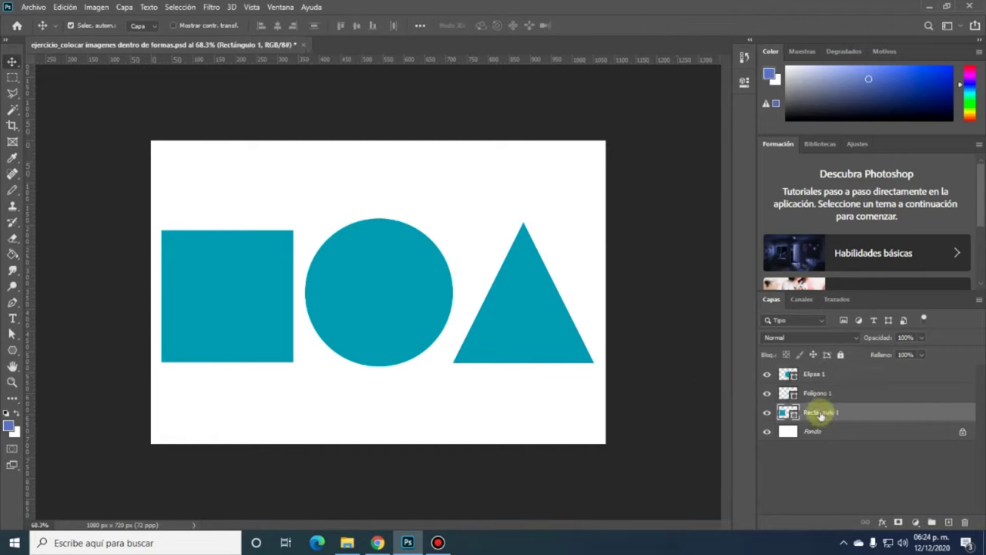
double_click(821, 414)
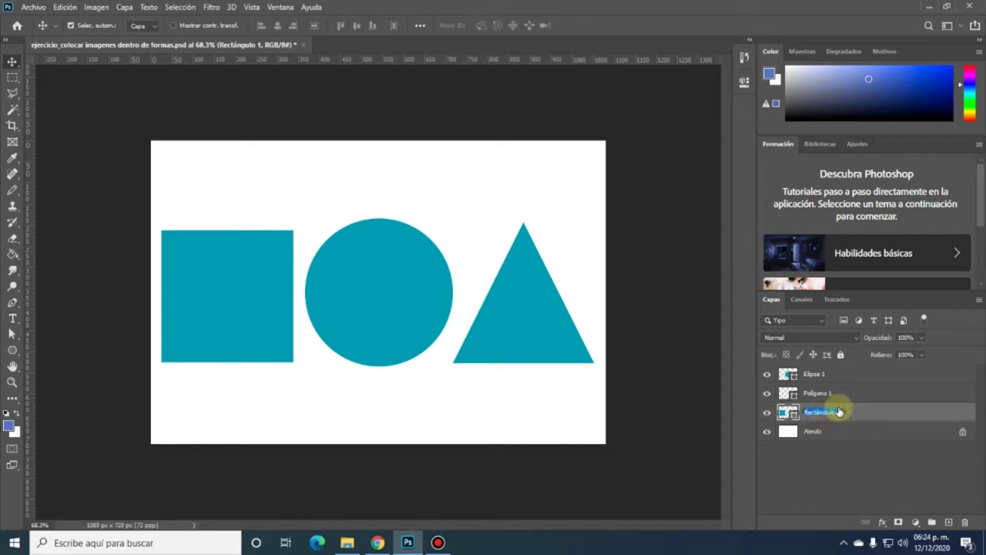
text(Cuadrado)
key(Return)
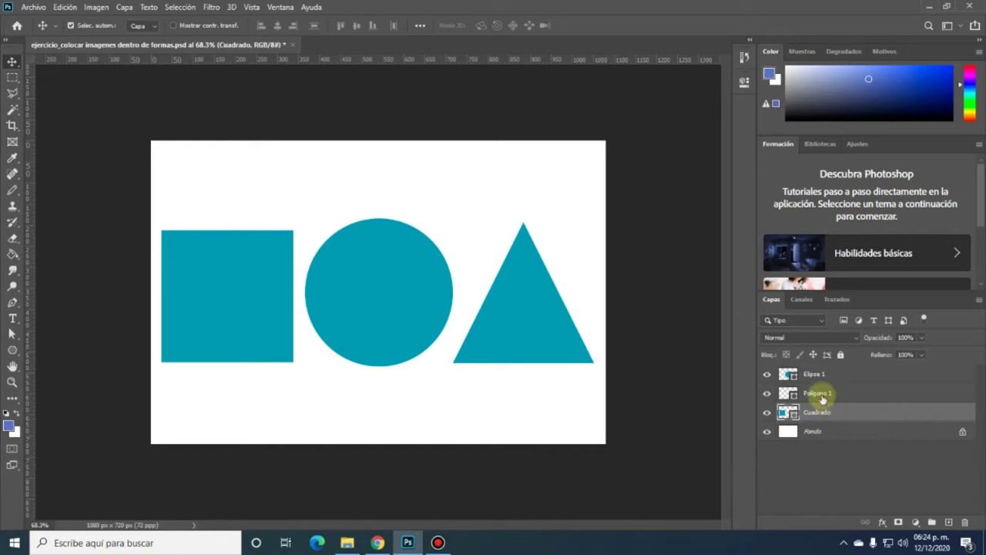
Step: Rename Polígono 1 to Triángulo and Elipse 1 to Círculo
double_click(818, 393)
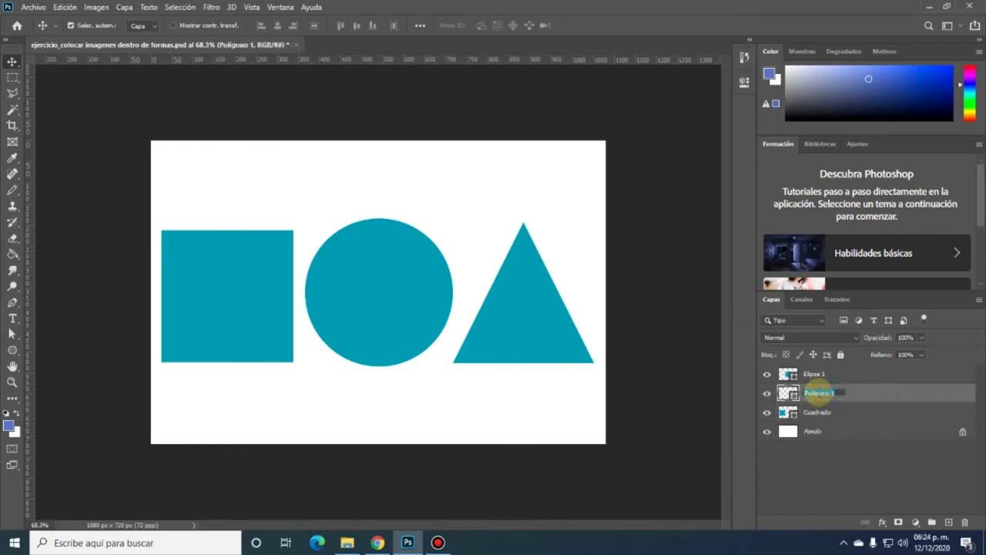
key(BackSpace)
text(Triángulo)
click(678, 365)
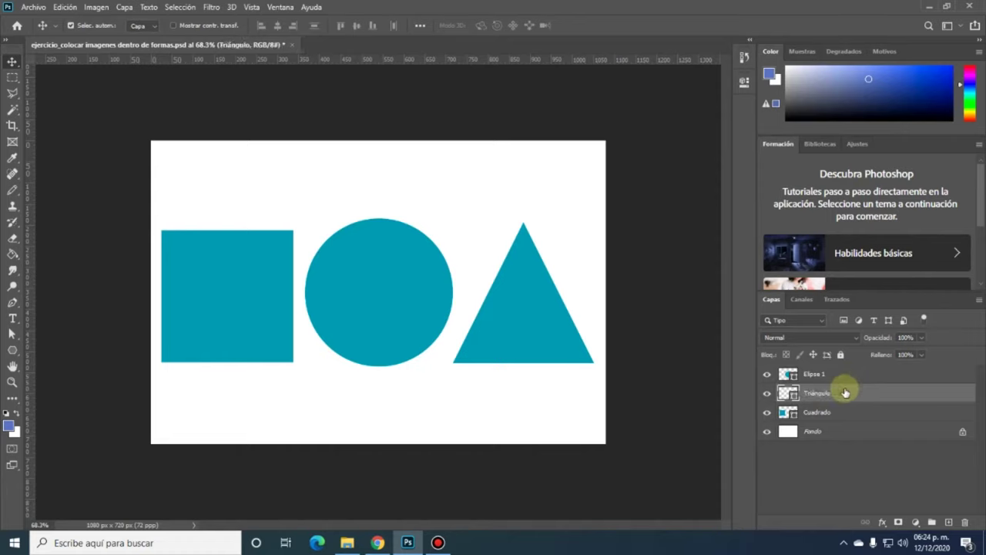
double_click(814, 373)
text(Círculo)
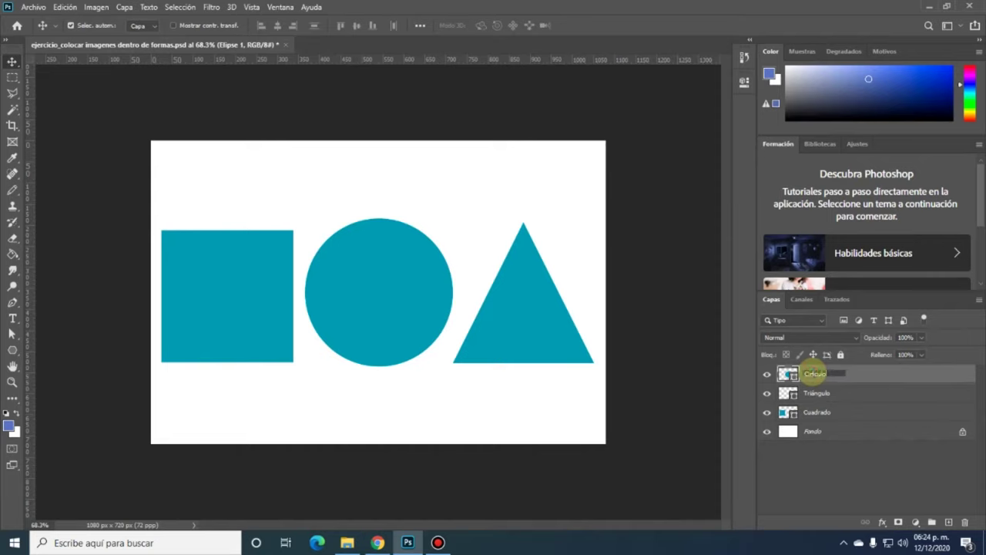
key(Return)
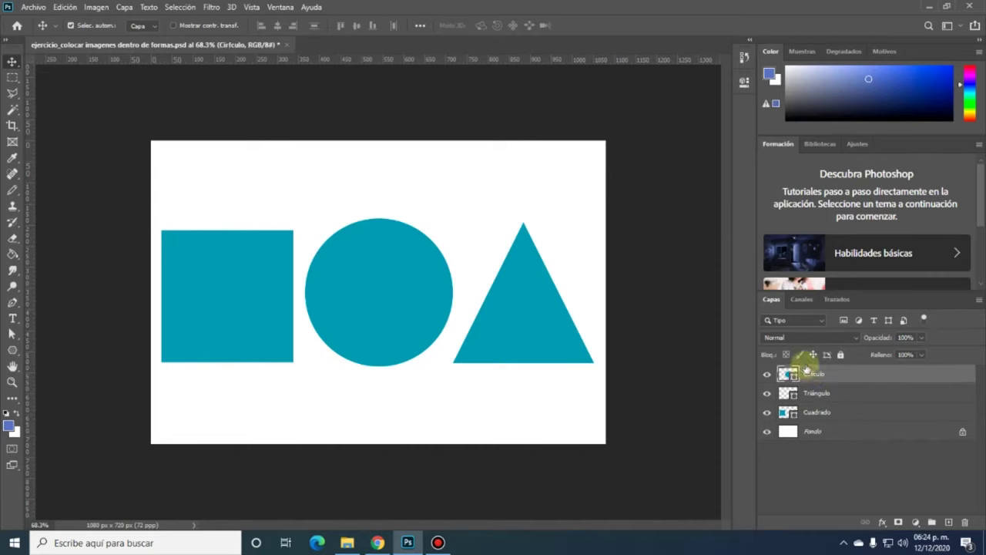
Step: Move Círculo below Triángulo and select the Cuadrado layer
drag(831, 380, 825, 402)
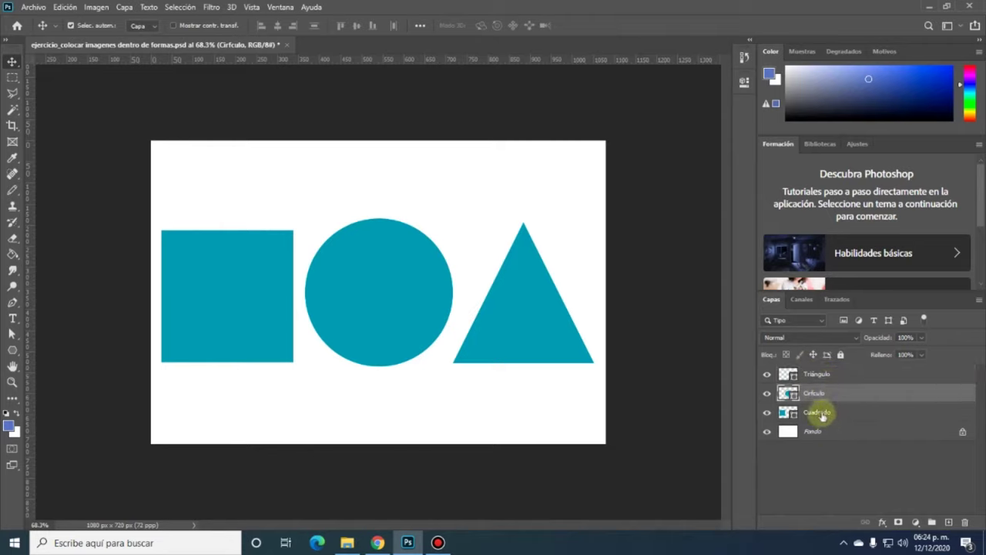
click(821, 416)
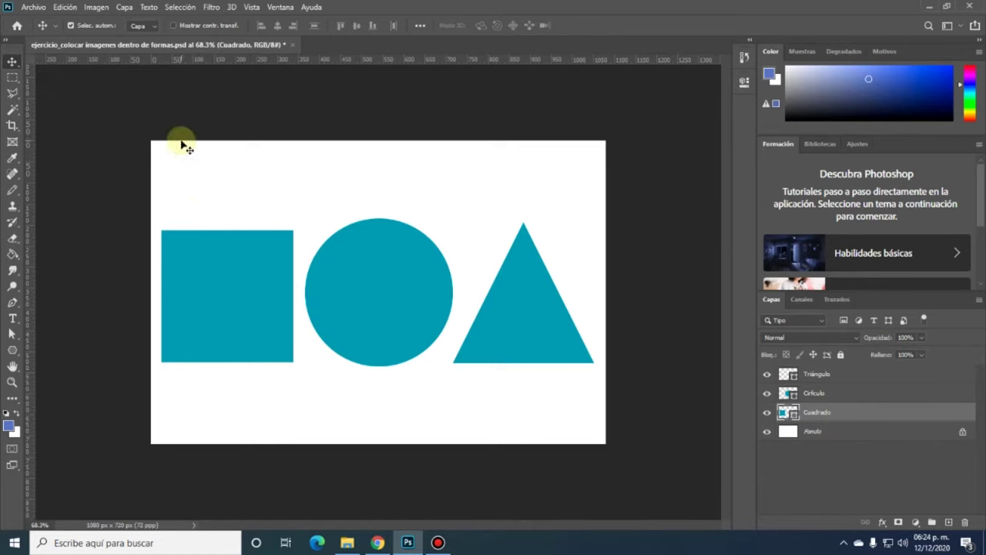
click(33, 7)
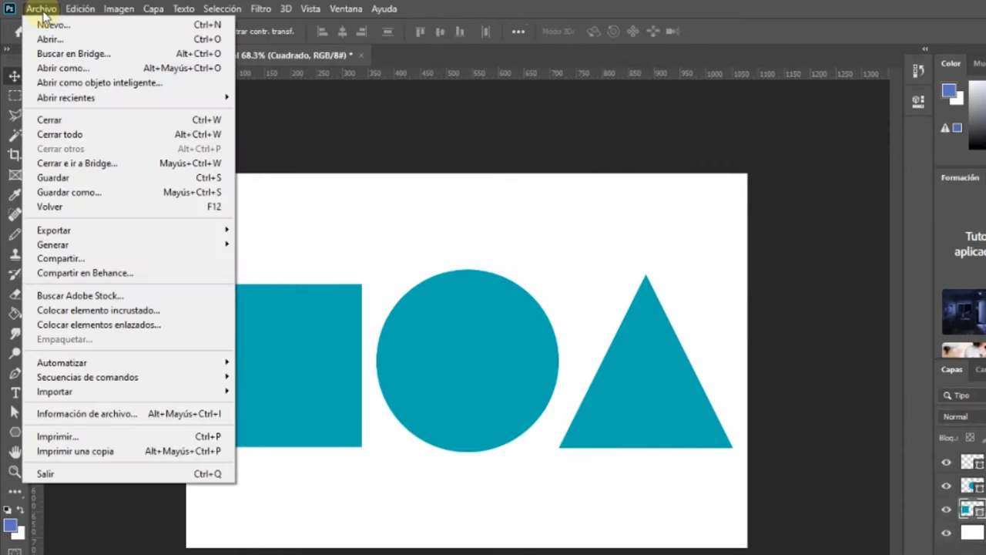
Step: Place wapiti-5778159_1920 from Descargas as an embedded image
click(108, 311)
scroll(212, 227, down, 2)
scroll(199, 234, up, 2)
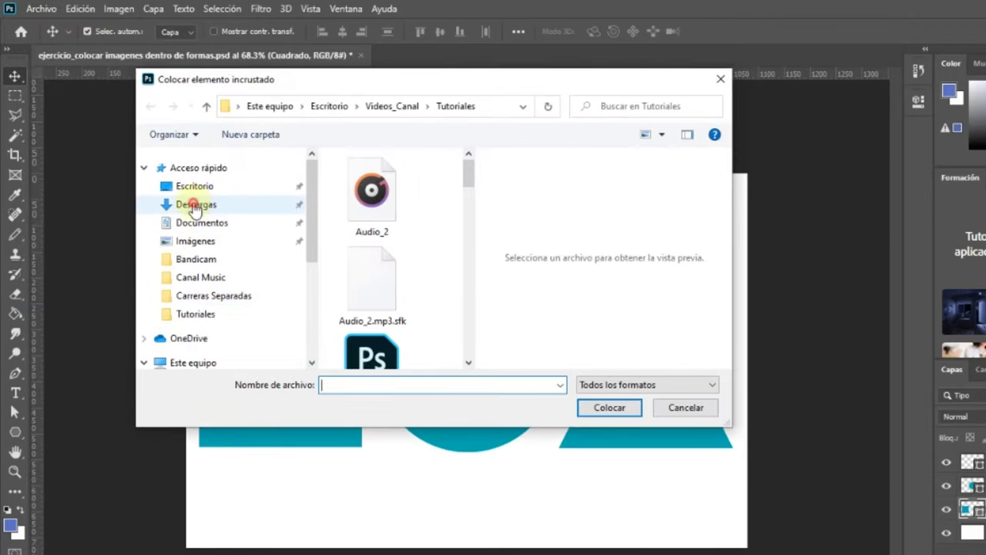
click(189, 204)
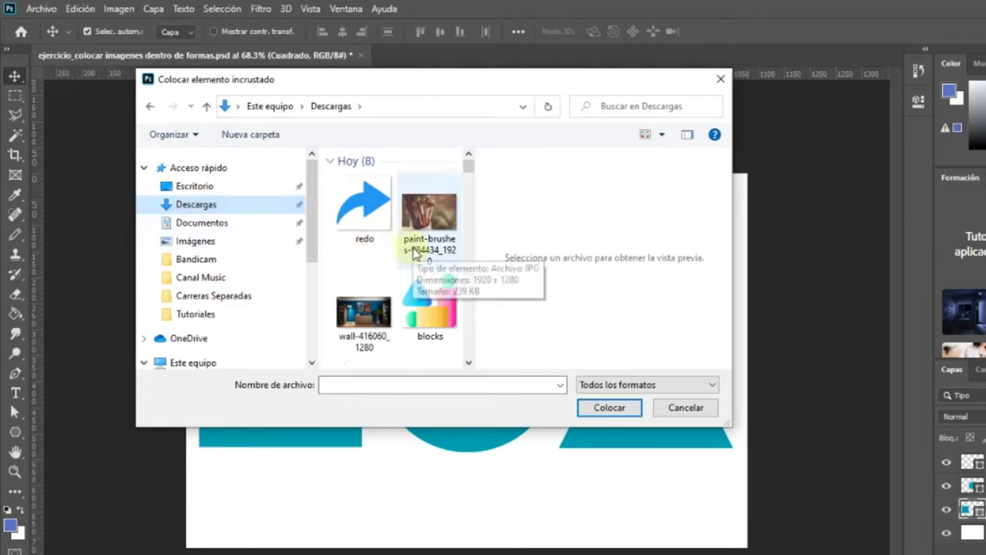
scroll(416, 258, down, 1)
scroll(392, 316, down, 2)
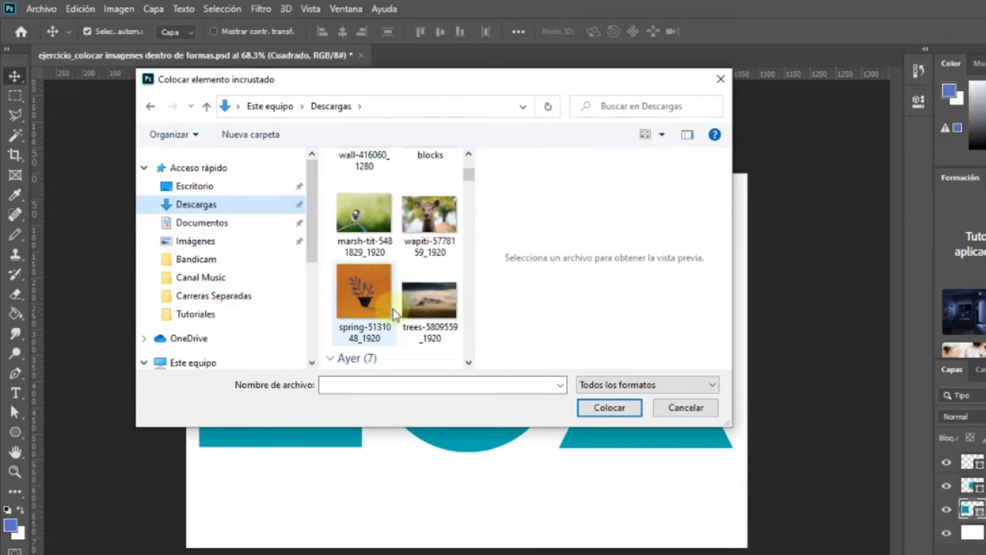
click(425, 228)
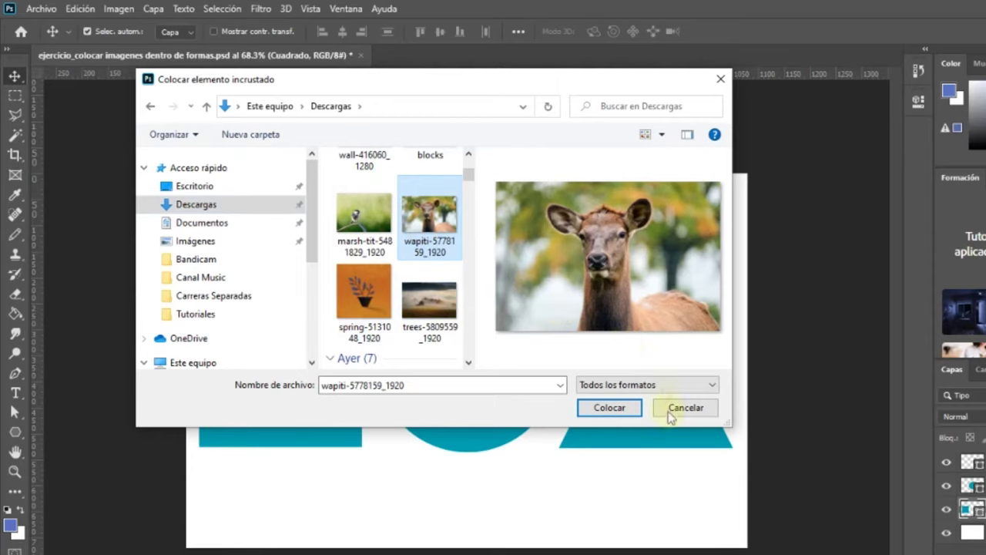
click(612, 410)
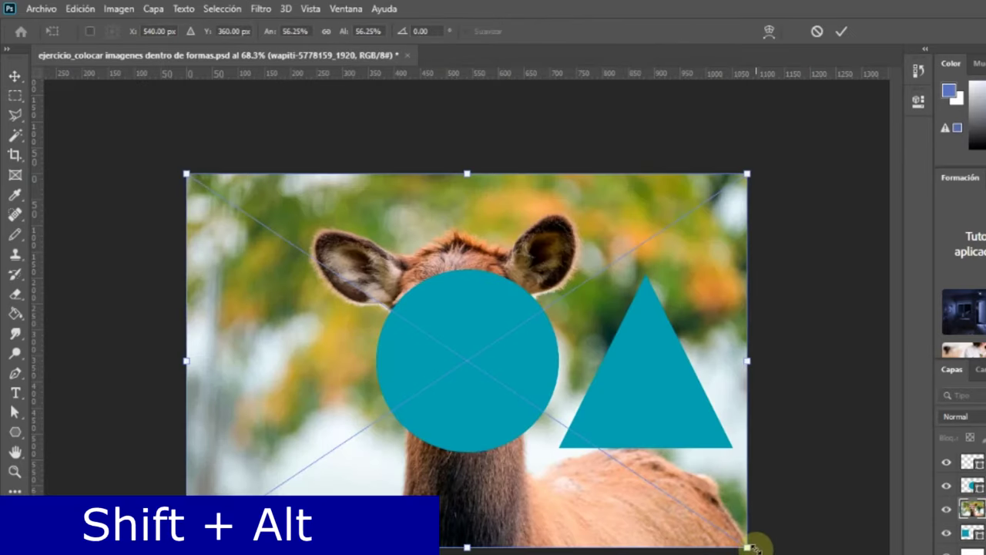
Step: Scale the deer photo to 25%, move it over the square, and commit
drag(748, 546, 573, 481)
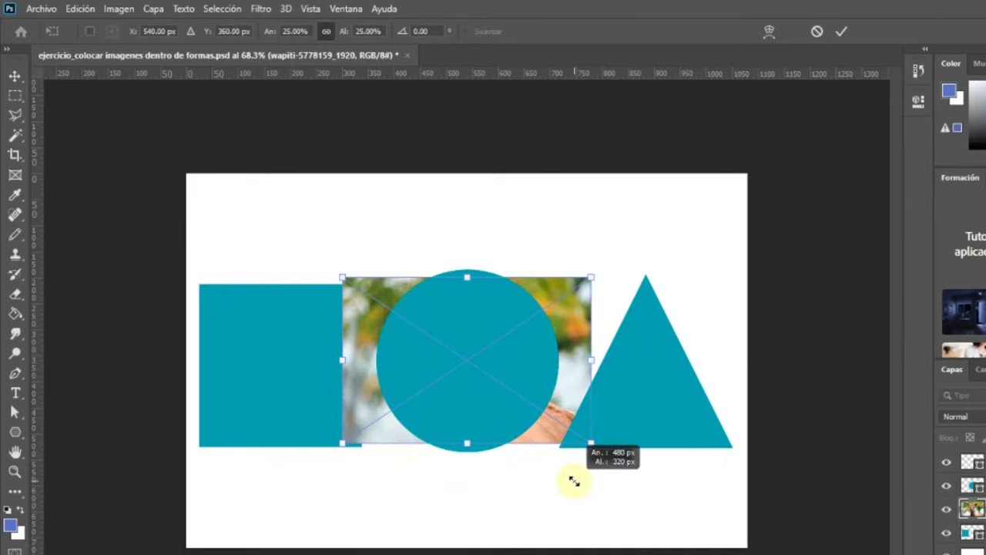
drag(579, 335, 404, 349)
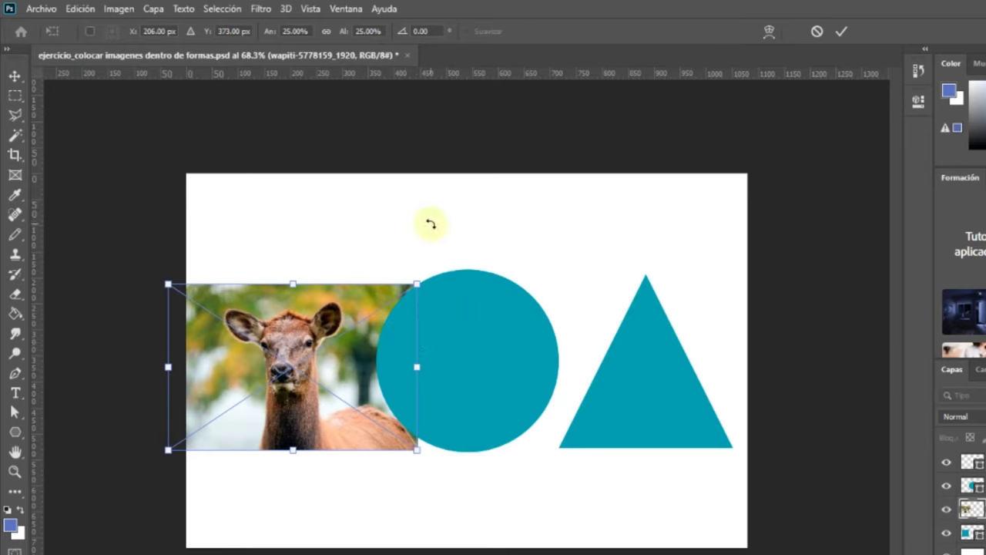
click(845, 33)
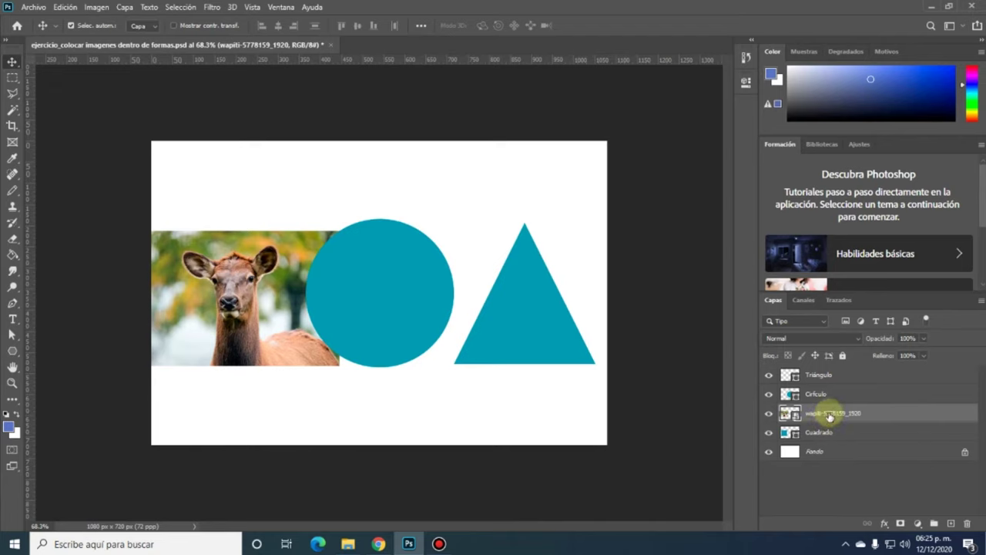
Step: Clip the deer photo to the Cuadrado square with a clipping mask
right_click(841, 418)
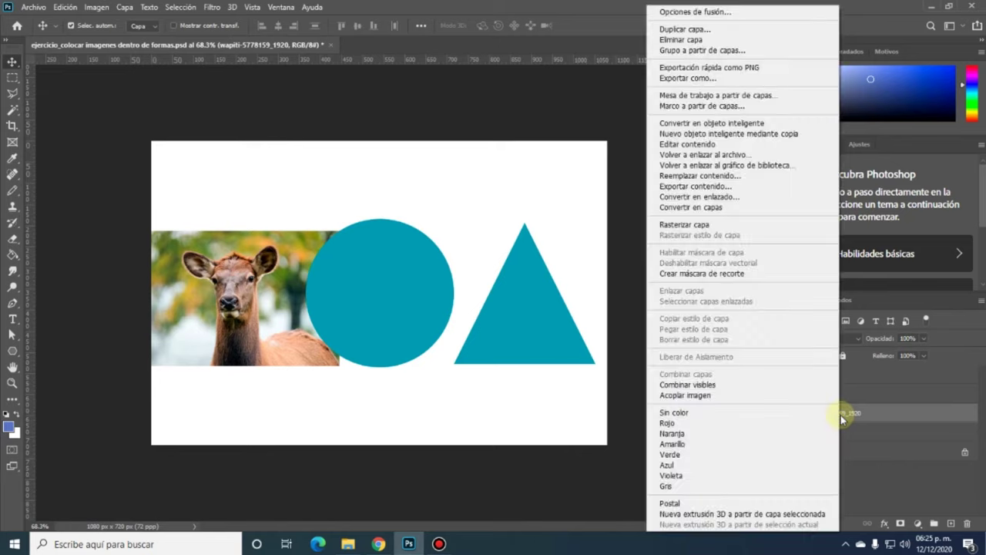
click(737, 278)
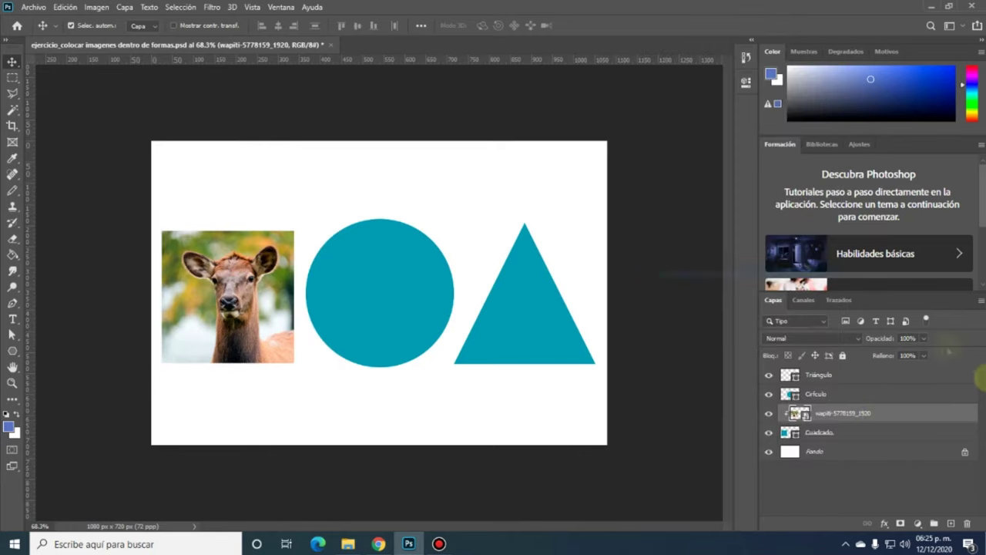
click(379, 301)
Step: Place the misty trees photo, resize it over the circle, and clip it to Círculo
click(33, 7)
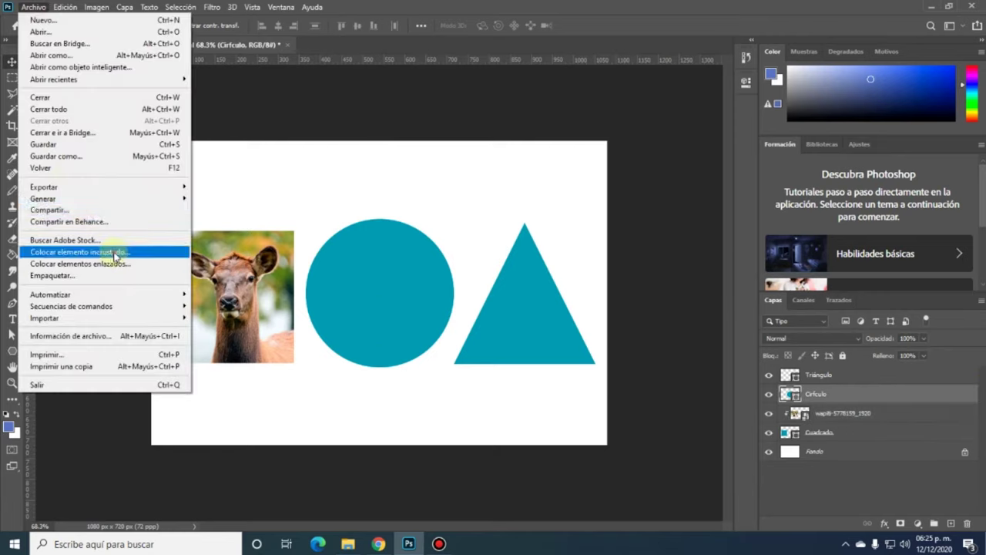
click(108, 255)
scroll(313, 253, down, 1)
double_click(348, 192)
mouse_move(605, 447)
mouse_down()
mouse_move(469, 378)
mouse_move(516, 393)
mouse_up()
key(Return)
right_click(847, 394)
click(726, 271)
Step: Place the marsh-tit bird photo above Triángulo and scale it over the triangle
click(818, 375)
click(33, 7)
click(107, 255)
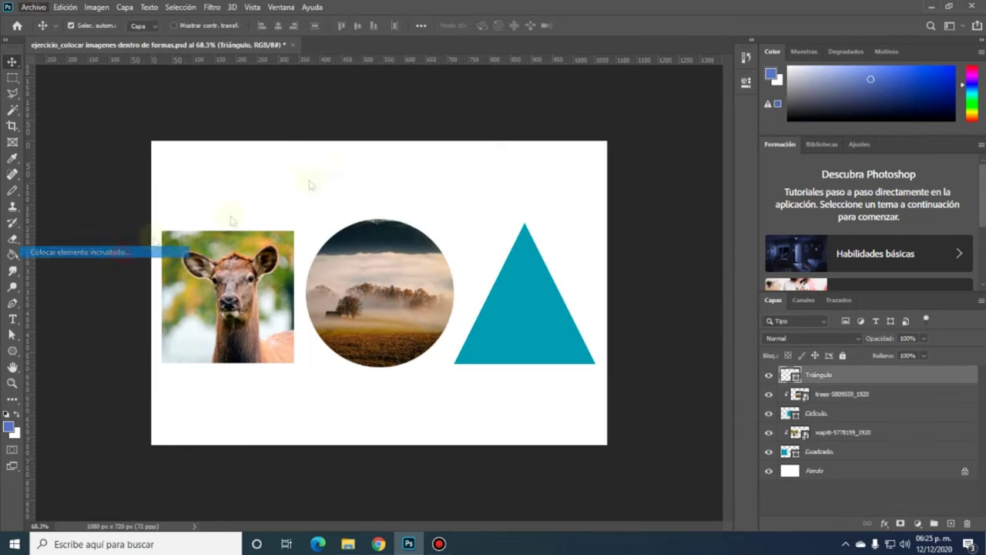
double_click(295, 173)
mouse_move(594, 411)
mouse_down()
mouse_move(647, 286)
mouse_move(682, 275)
mouse_up()
drag(691, 375, 652, 367)
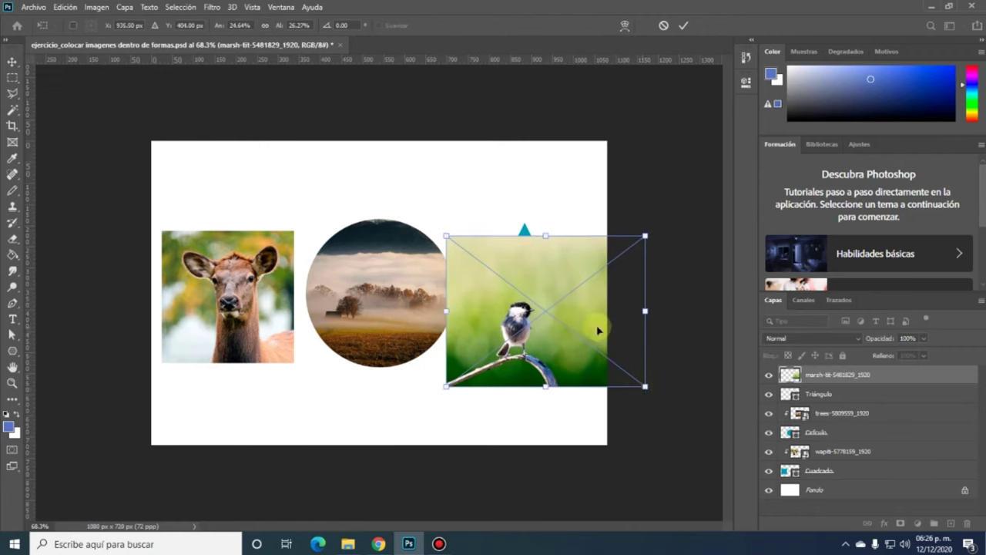
Step: Commit the marsh-tit photo's transform and clip it into the Triángulo shape with Crear máscara de recorte
key(Return)
right_click(828, 375)
click(721, 272)
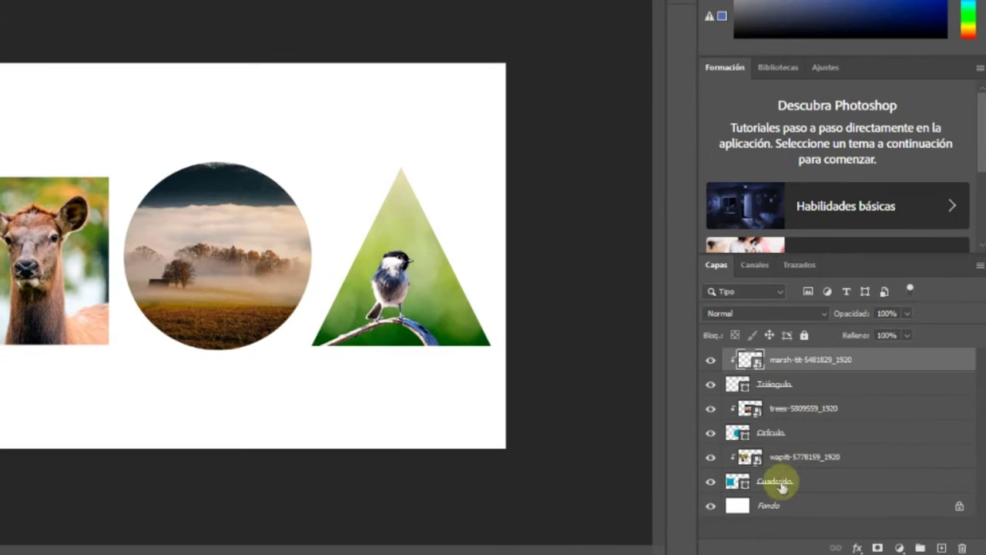
click(782, 483)
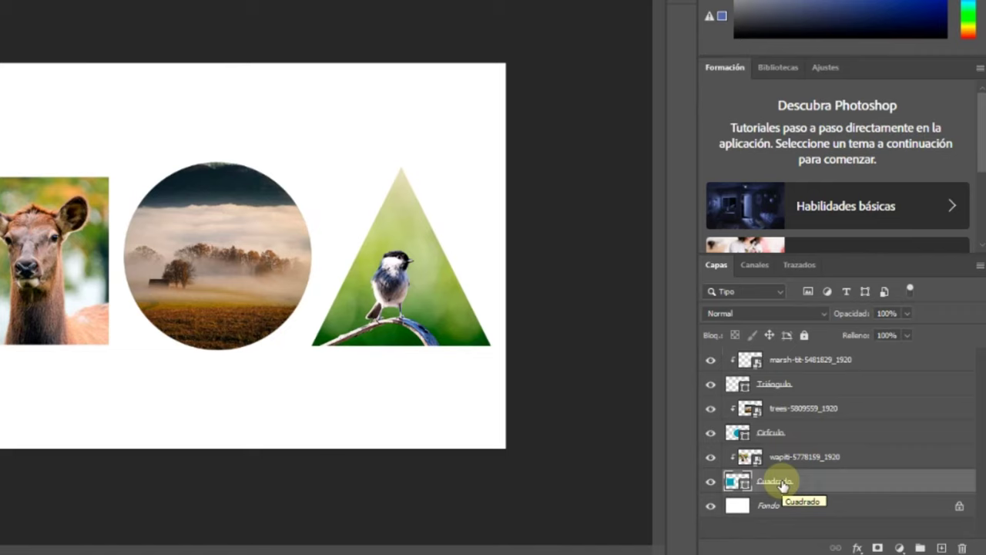
click(787, 456)
click(782, 434)
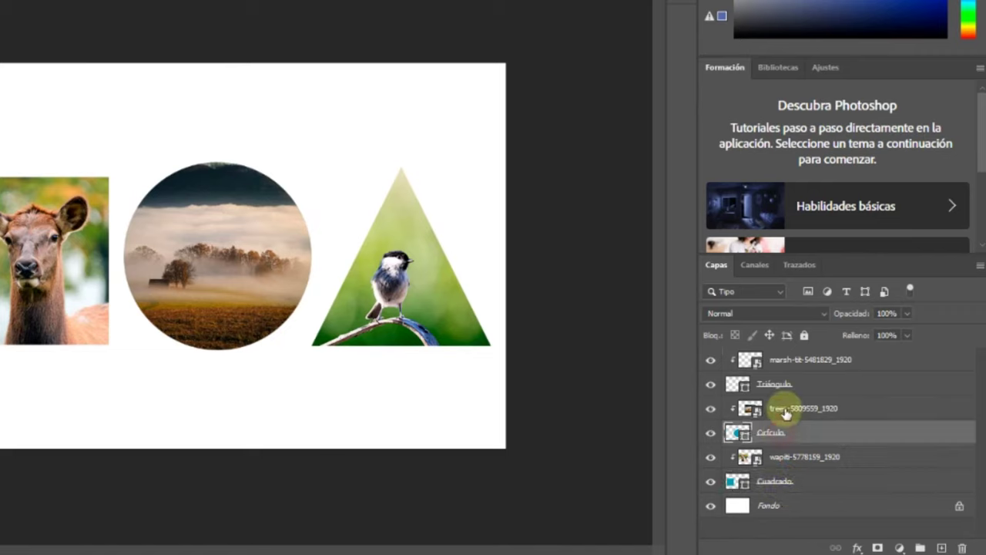
click(786, 412)
click(782, 381)
click(786, 357)
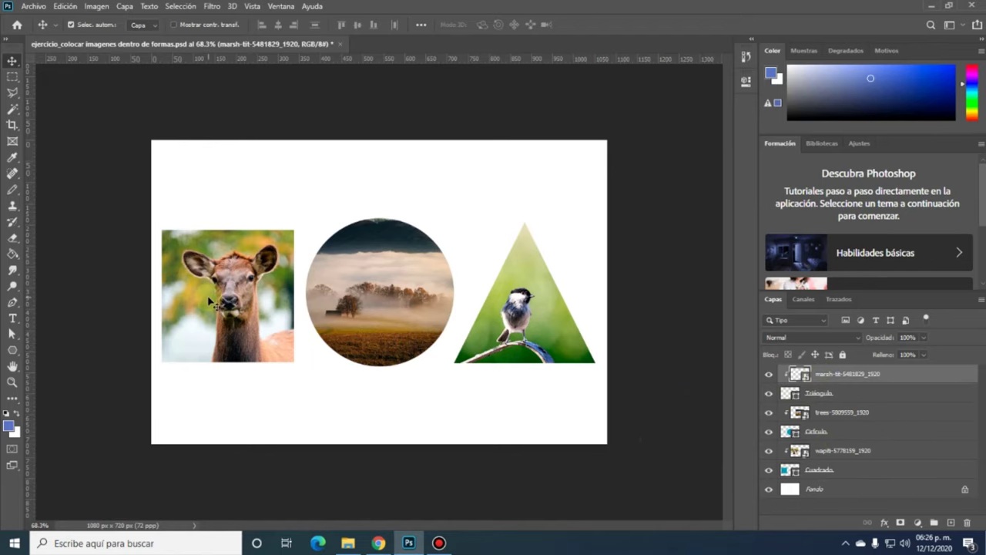
click(819, 451)
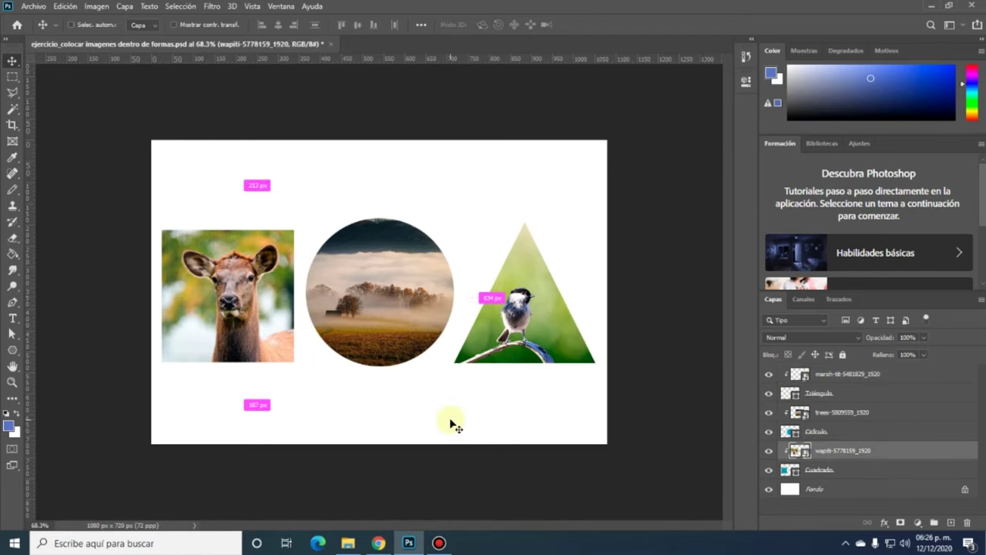
key(ctrl+t)
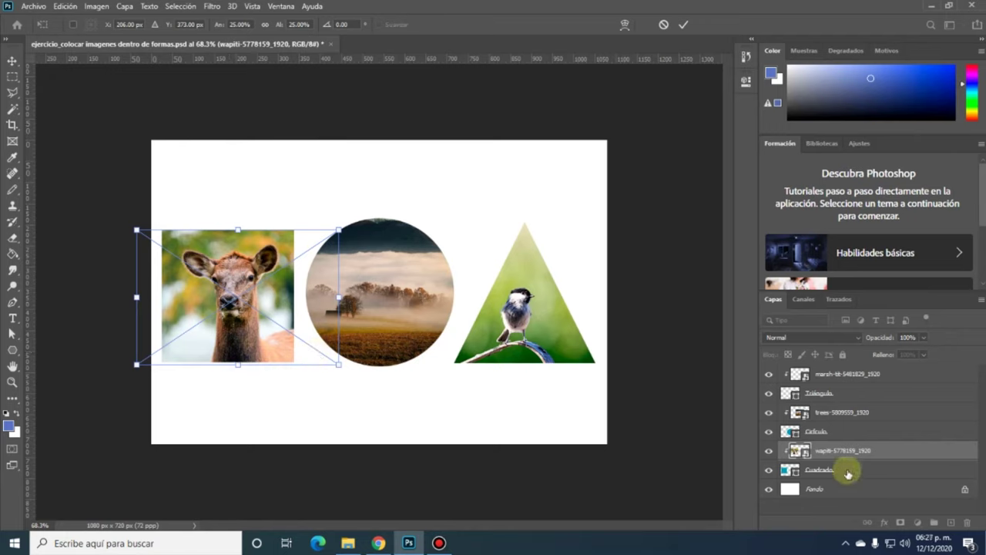
click(13, 60)
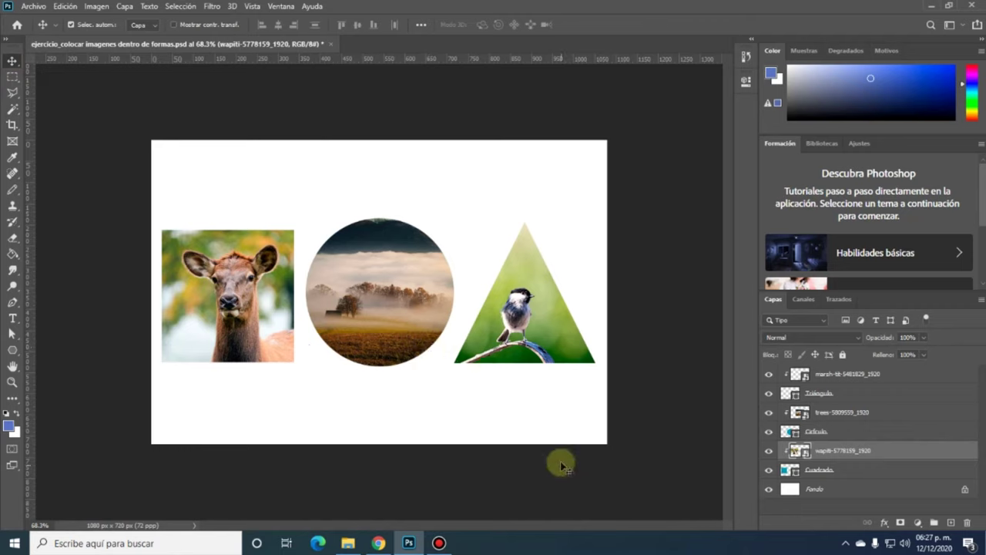
click(406, 293)
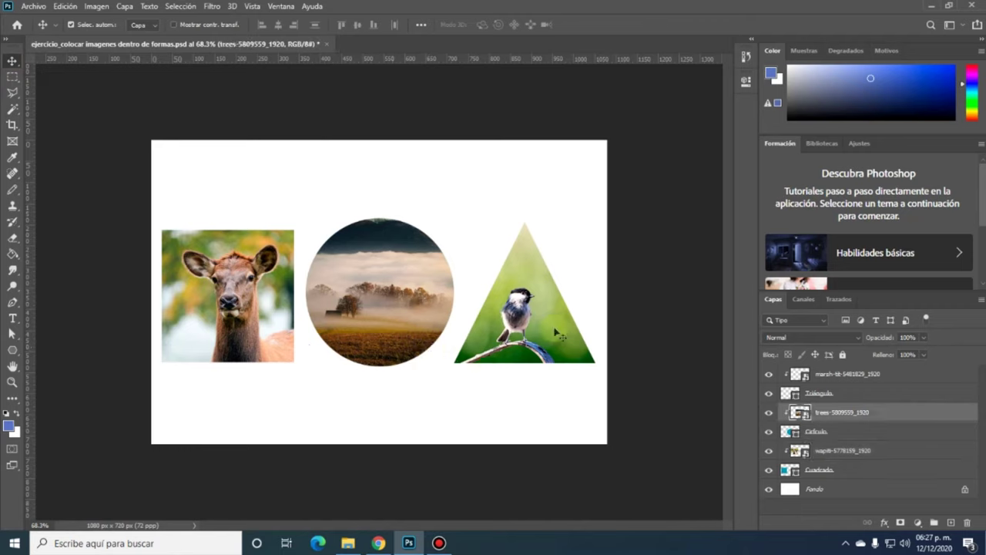
click(840, 432)
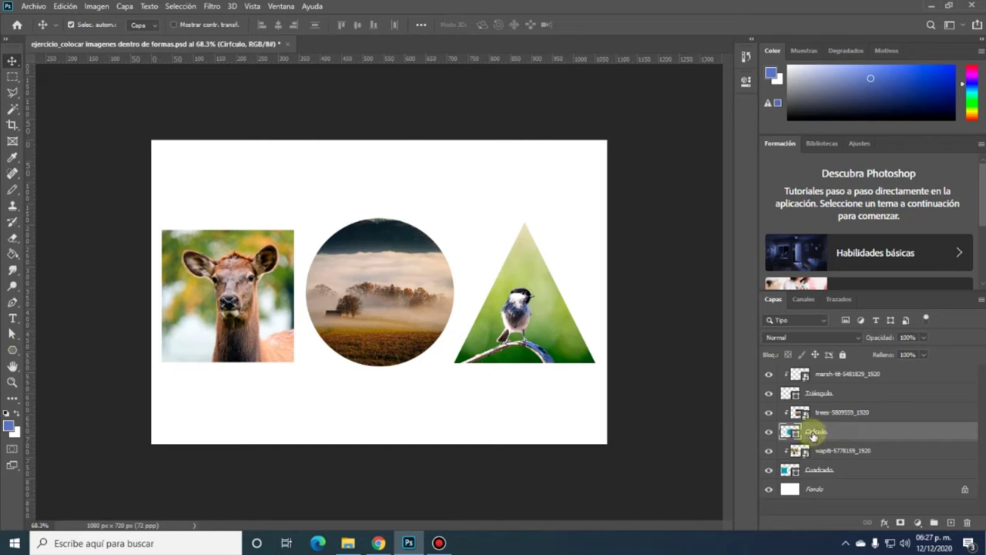
Step: Give the trees-photo circle a blue stroke about 10.84 px wide
click(12, 349)
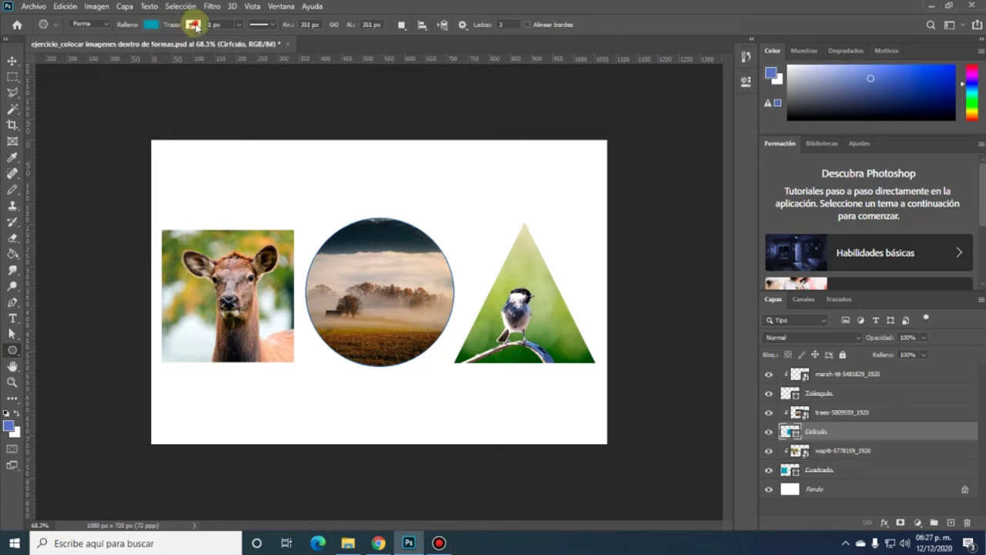
click(193, 26)
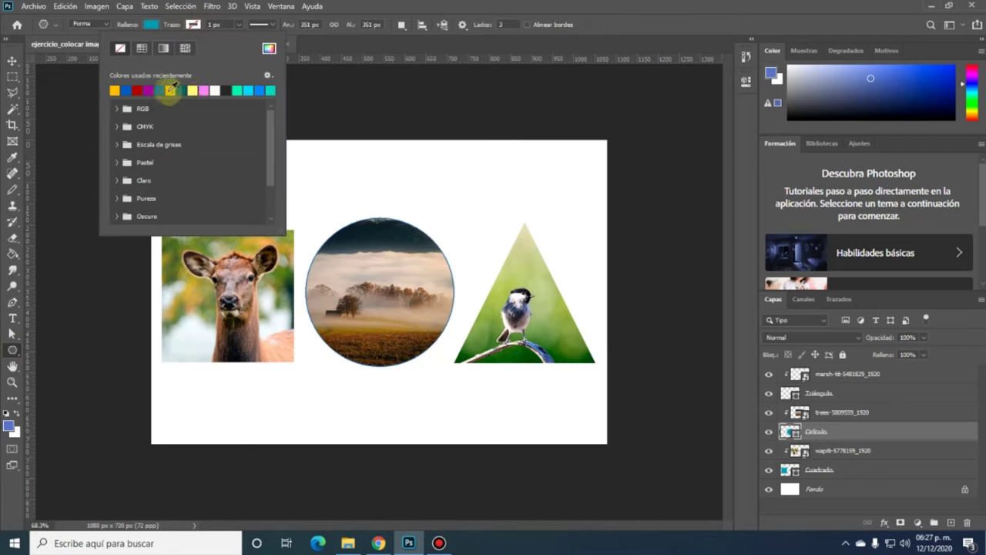
click(126, 90)
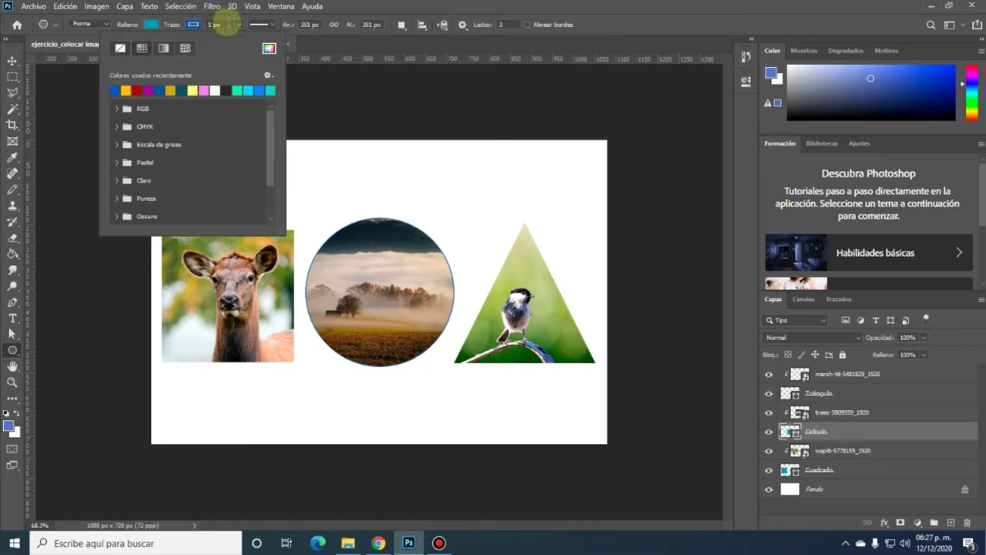
click(238, 25)
drag(243, 43, 249, 42)
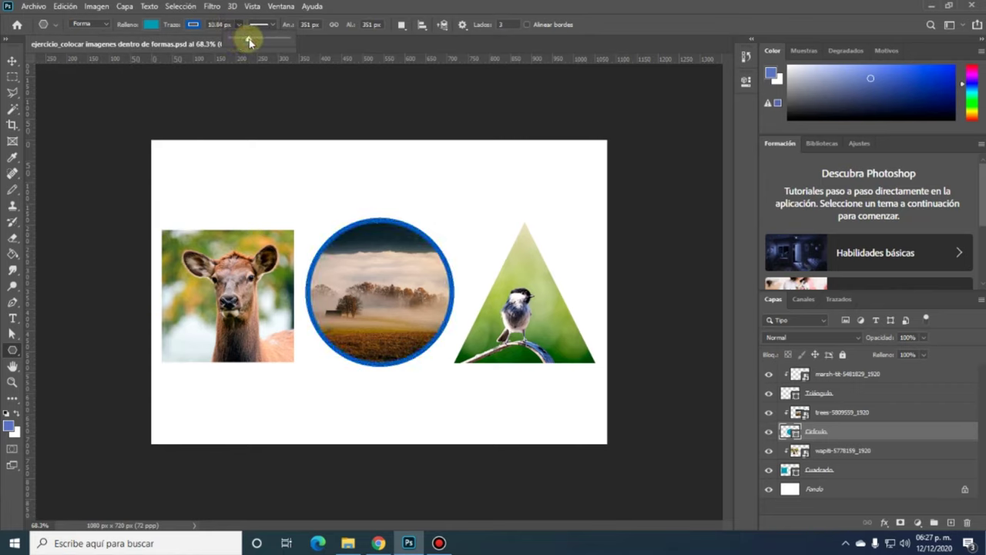
click(12, 61)
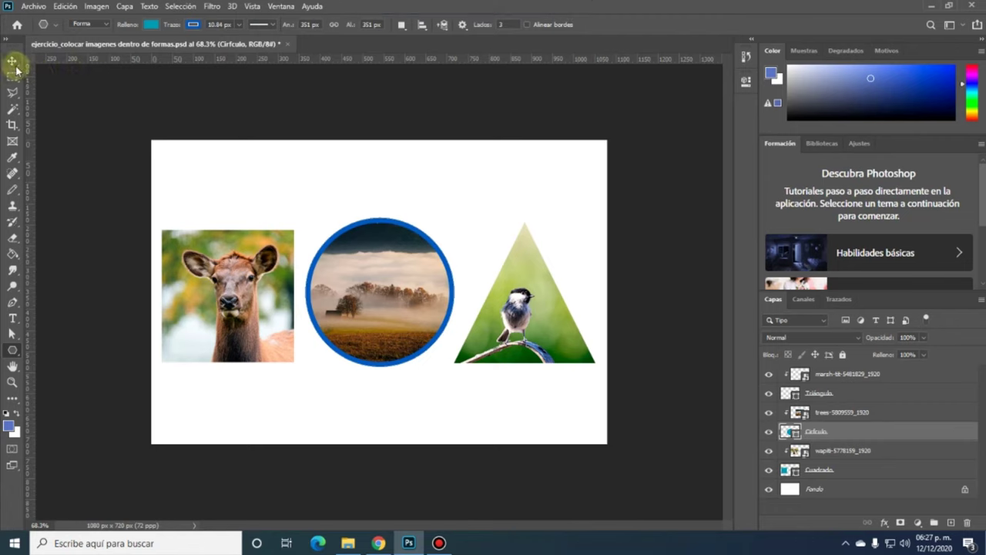
click(241, 345)
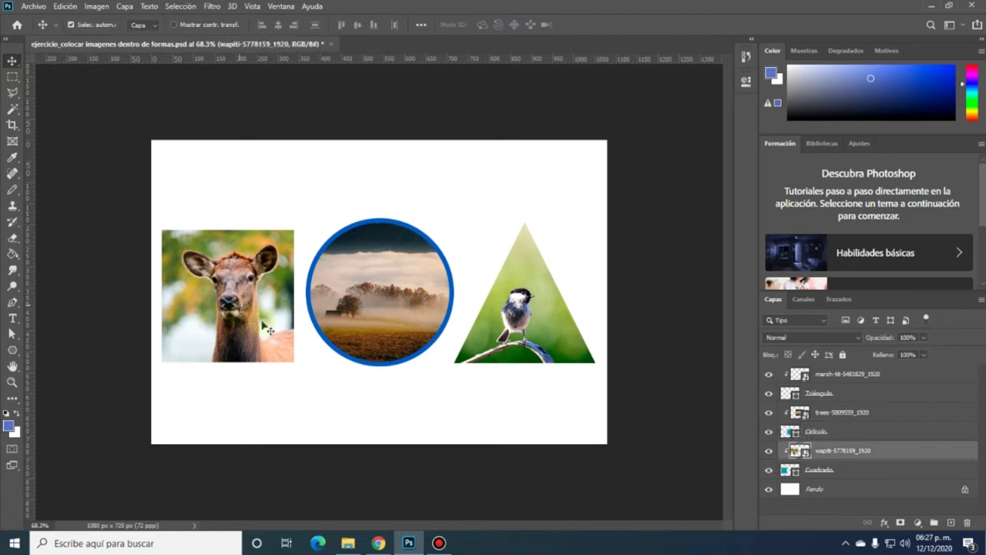
Step: Select the Cuadrado layer and show its Properties: 313 x 313 px, corner radii 0 px
click(822, 477)
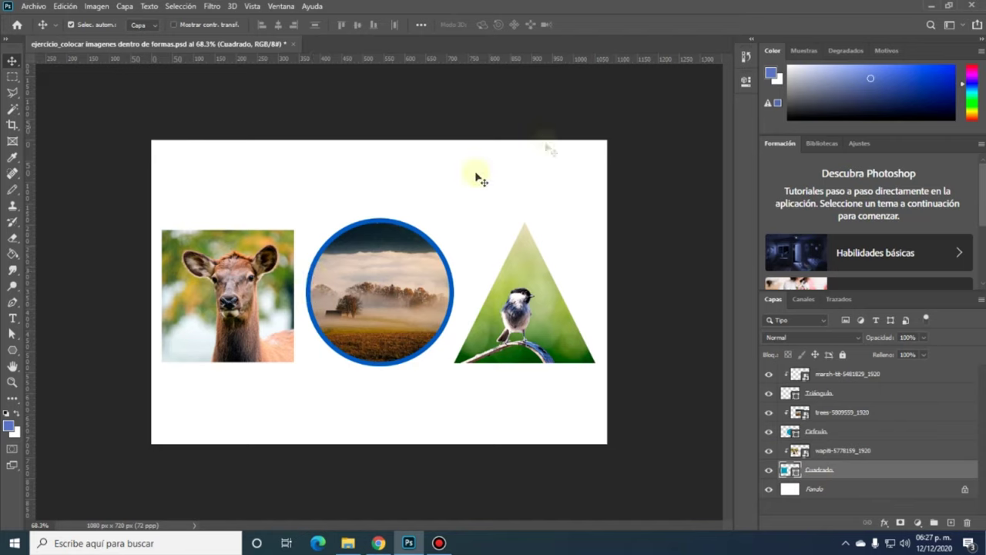
click(746, 83)
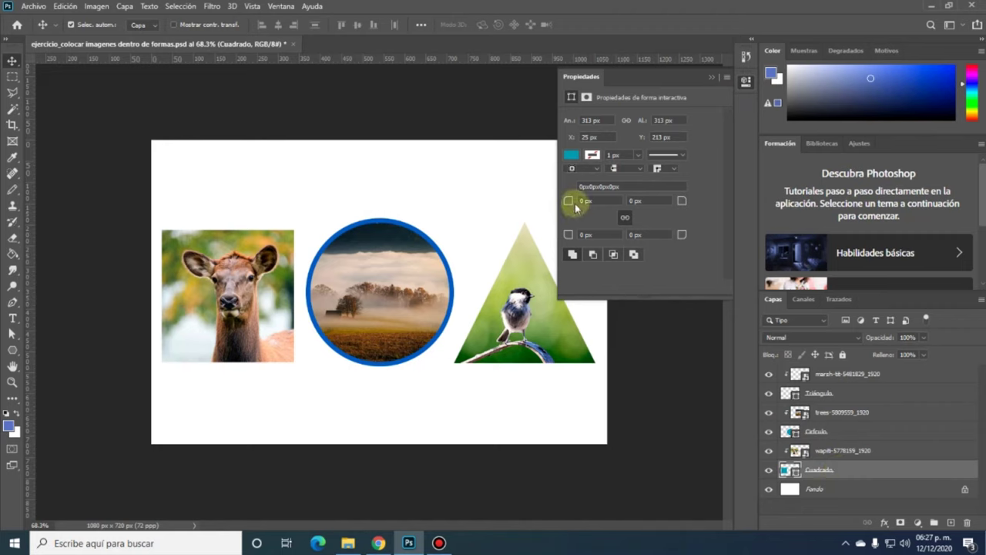
Step: Set the Cuadrado square's corner radius to 33 px and close the Properties panel
drag(569, 203, 589, 201)
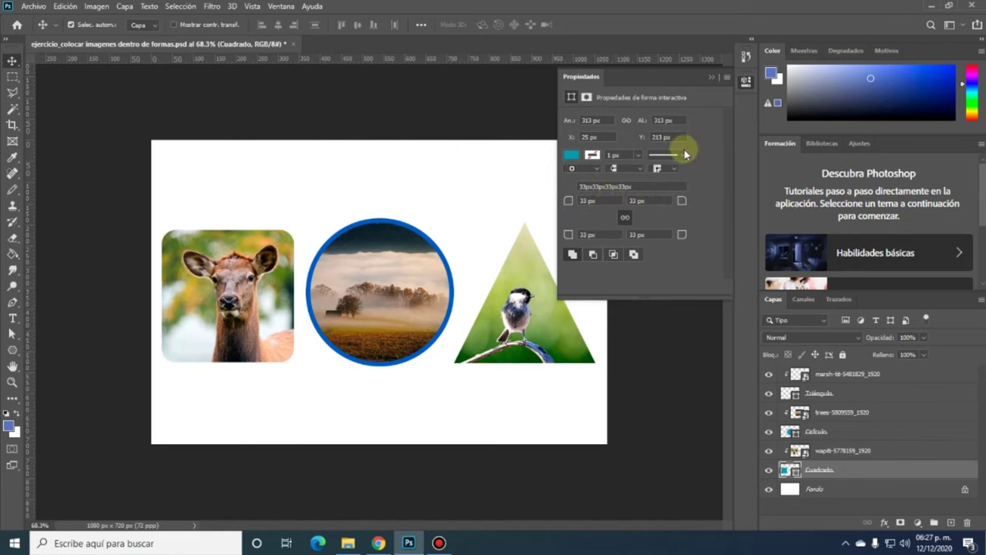
click(711, 79)
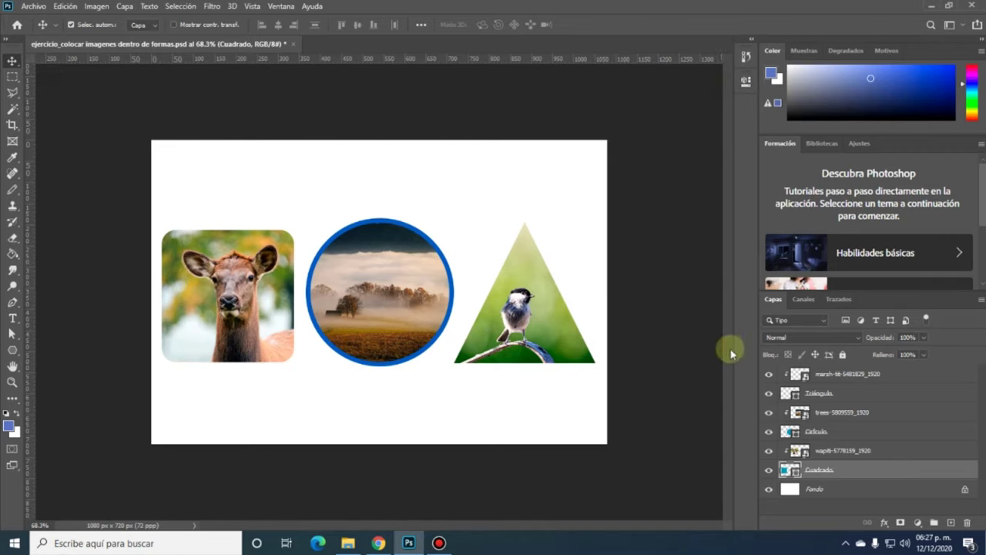